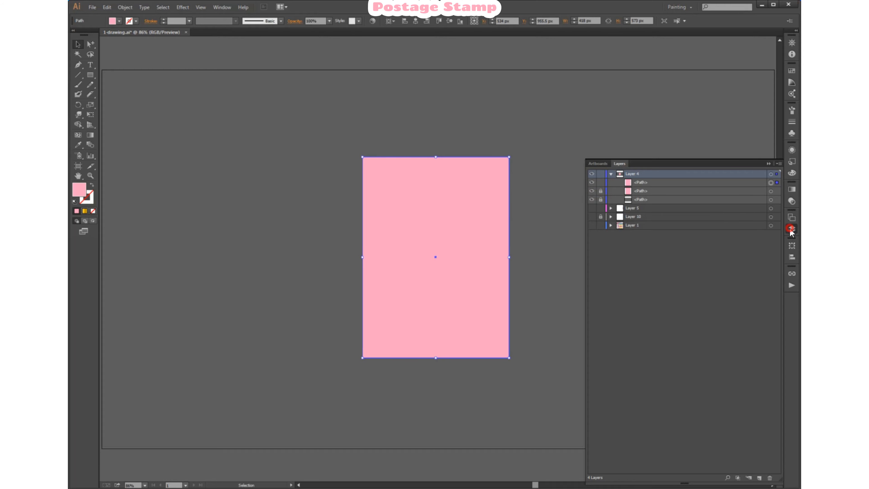
- Remove the selected rectangle's fill and give it a white stroke with a 10 pt weight
left_click(792, 228)
left_click(91, 186)
left_click(135, 22)
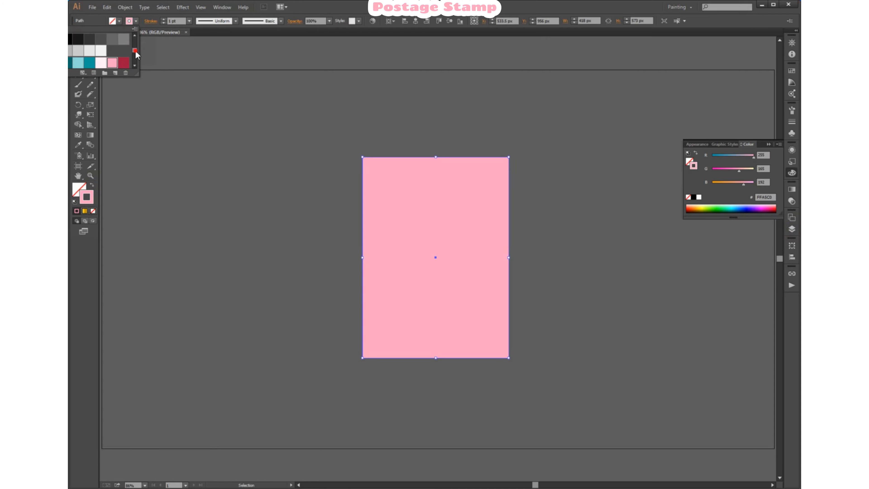
scroll(133, 52, "up", 3)
left_click(78, 38)
left_click(188, 21)
left_click(194, 138)
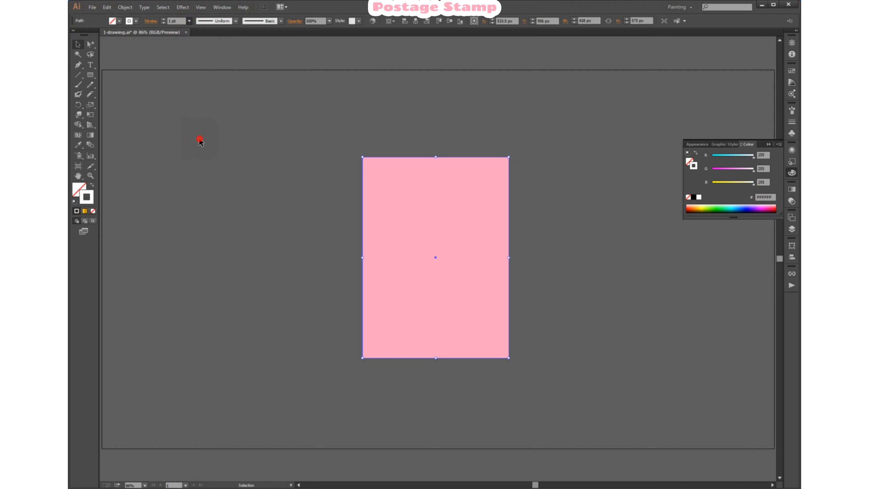
- Make the white outline a dashed line with round caps, 1 pt dash, 30 pt gap and 20 pt weight
left_click(791, 121)
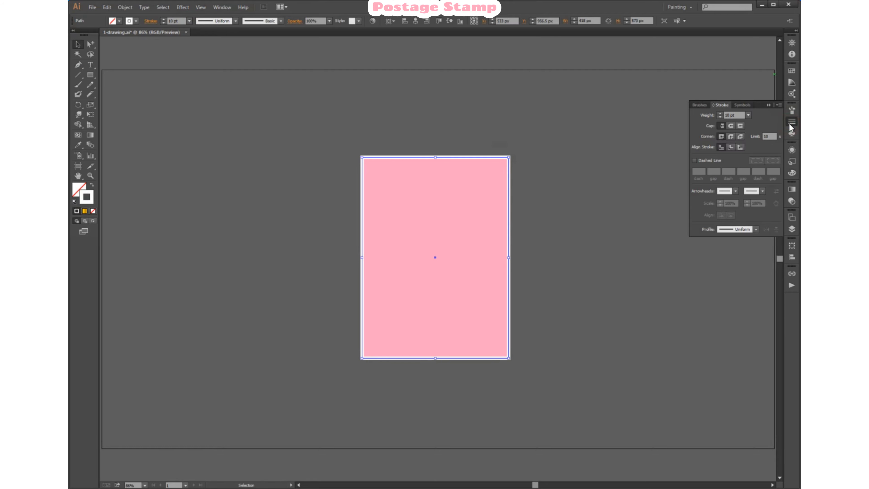
left_click(731, 125)
left_click(710, 161)
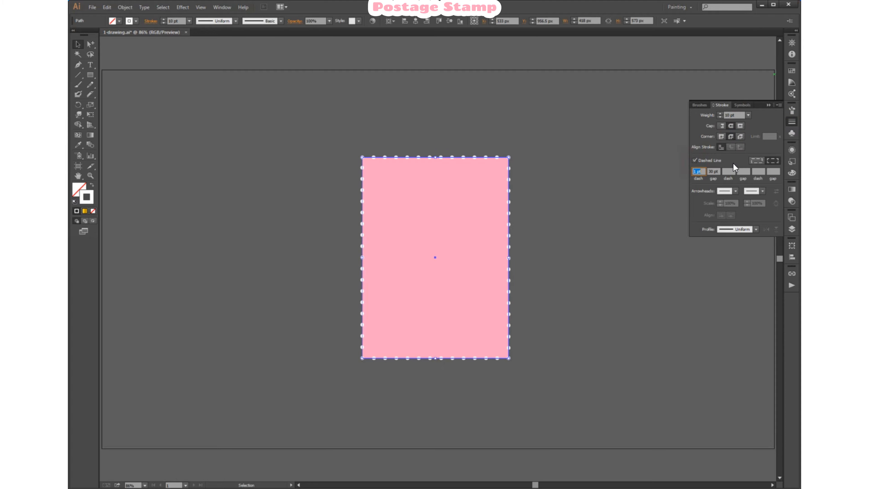
left_click(748, 116)
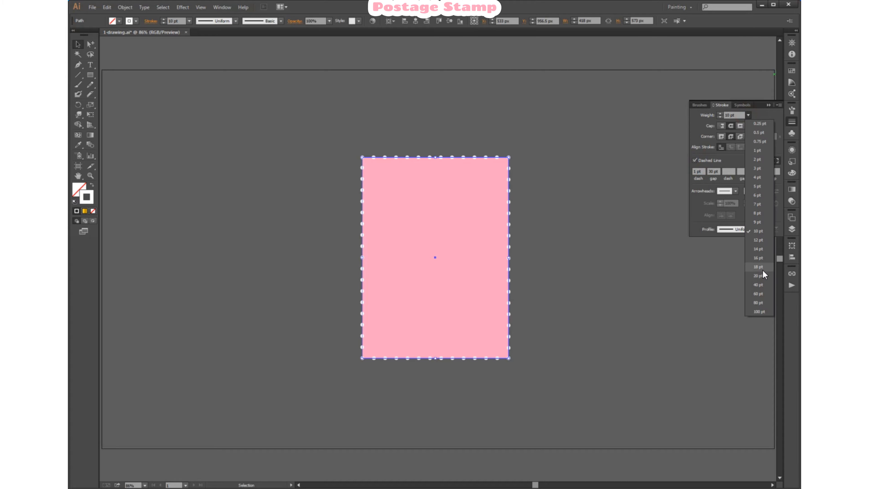
left_click(761, 275)
left_click(579, 214)
left_click(509, 157)
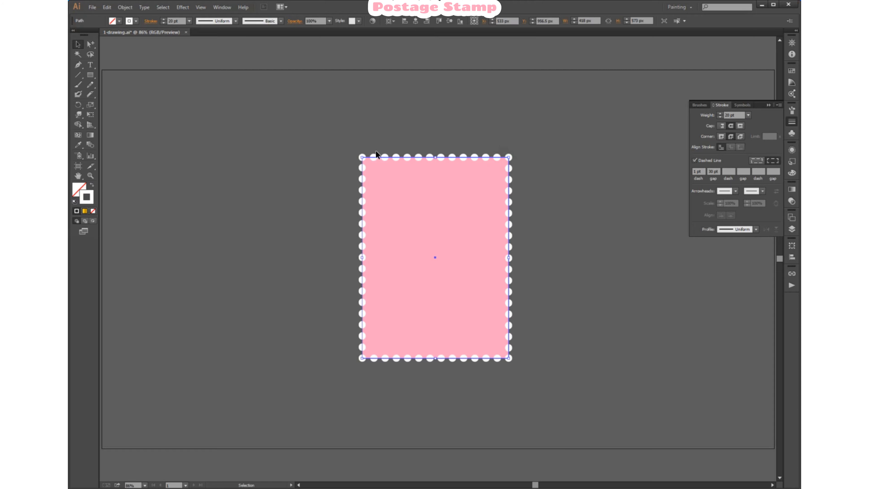
- Expand the appearance of the dotted outline, then expand its fill and stroke into shapes
left_click(124, 7)
left_click(181, 110)
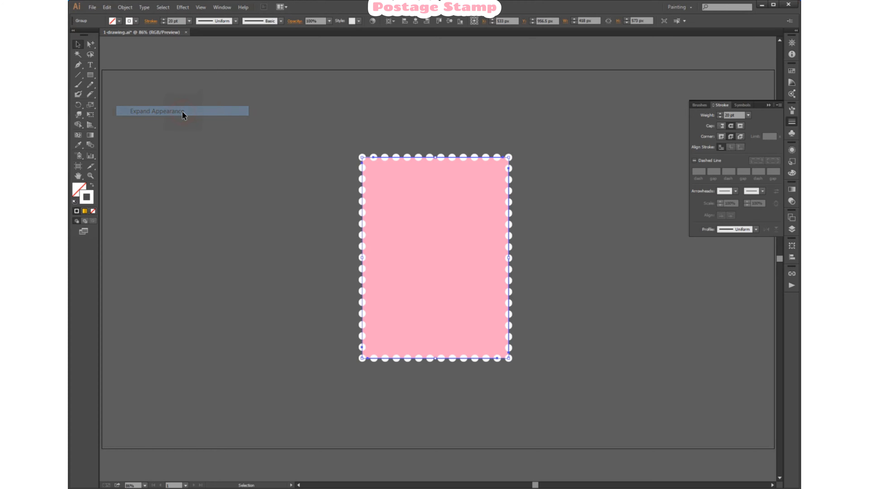
left_click(124, 7)
left_click(143, 102)
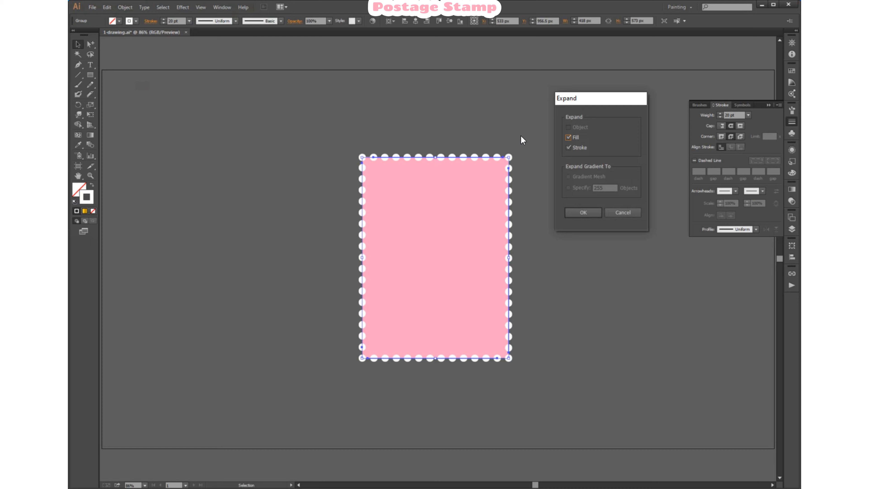
left_click(577, 210)
left_click(572, 159)
- Select the pink rectangle together with the white dots around it and activate the Shape Builder tool
left_click(416, 155)
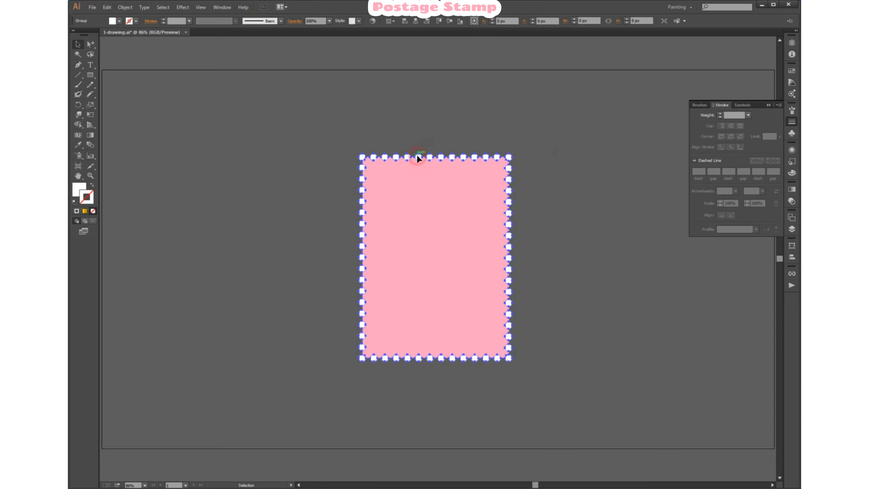
left_click_drag(299, 114, 575, 285)
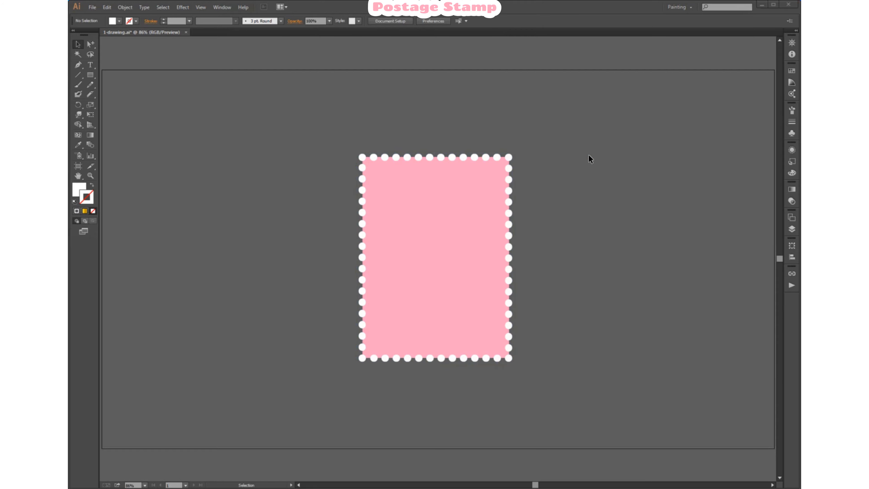
left_click(589, 159)
left_click_drag(296, 126, 575, 321)
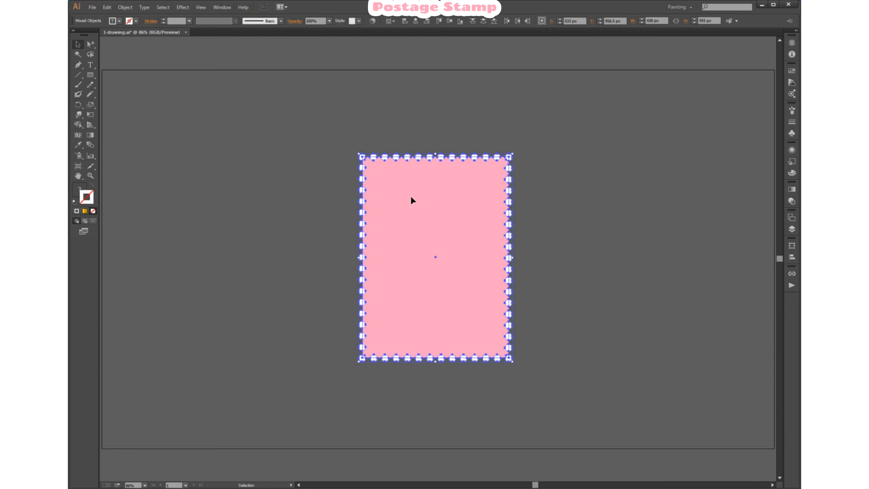
left_click(78, 125)
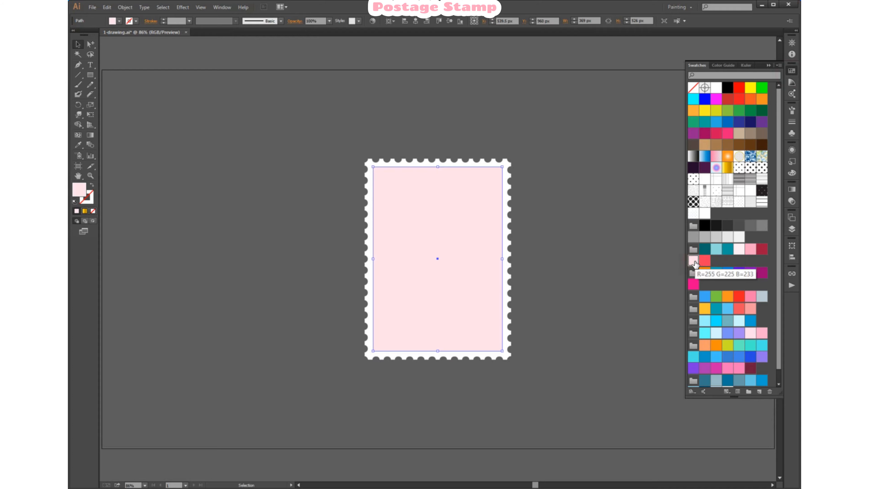
- Deselect the light pink inner rectangle and save the document
left_click(576, 180)
left_click(790, 72)
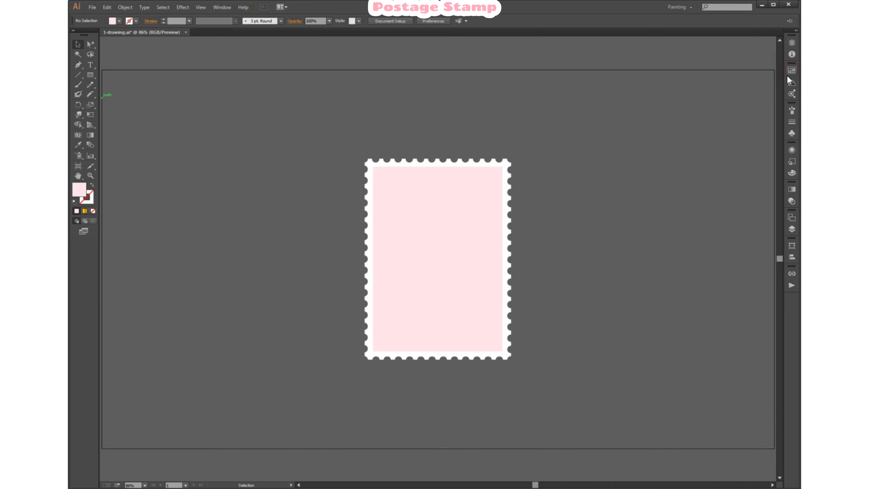
key("ctrl+s")
- Draw a wide, flat rounded rectangle as the gift box lid in the stamp's lower half and fill it dark red
left_click(792, 72)
left_click(705, 260)
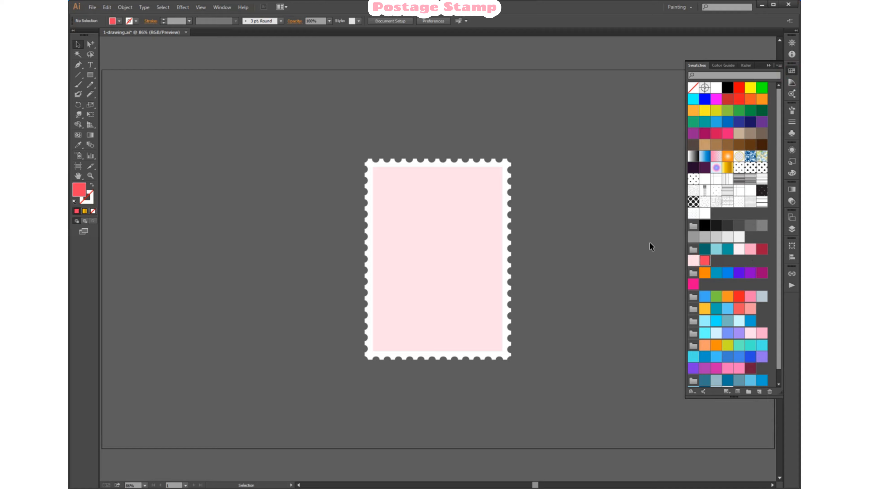
left_click_drag(90, 75, 110, 85)
mouse_move(393, 259)
left_mouse_down()
mouse_move(451, 284)
mouse_move(473, 279)
left_mouse_up()
left_click(762, 249)
- Draw a light red rounded rectangle below the lid as the gift box body
left_click(704, 260)
left_click_drag(401, 275, 467, 327)
left_click(78, 44)
left_click(141, 93)
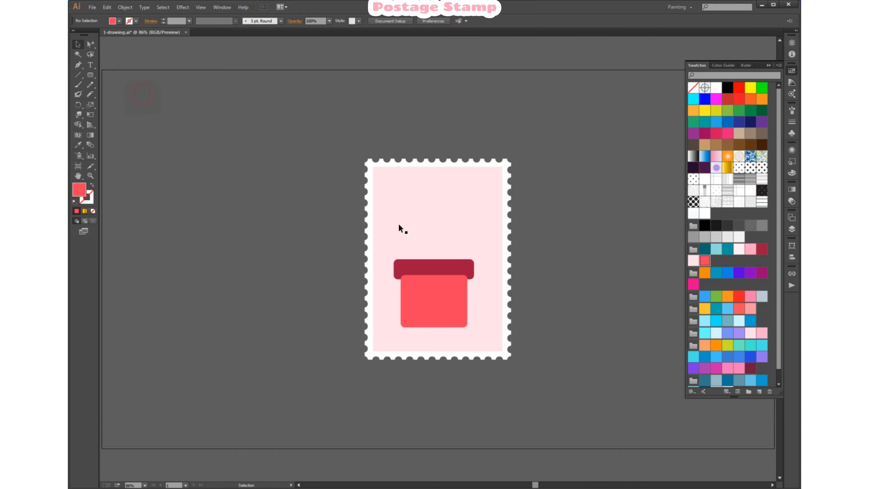
- Bring the dark red lid in front of the box body and adjust the body's width
right_click(472, 269)
left_click(609, 390)
left_click(609, 275)
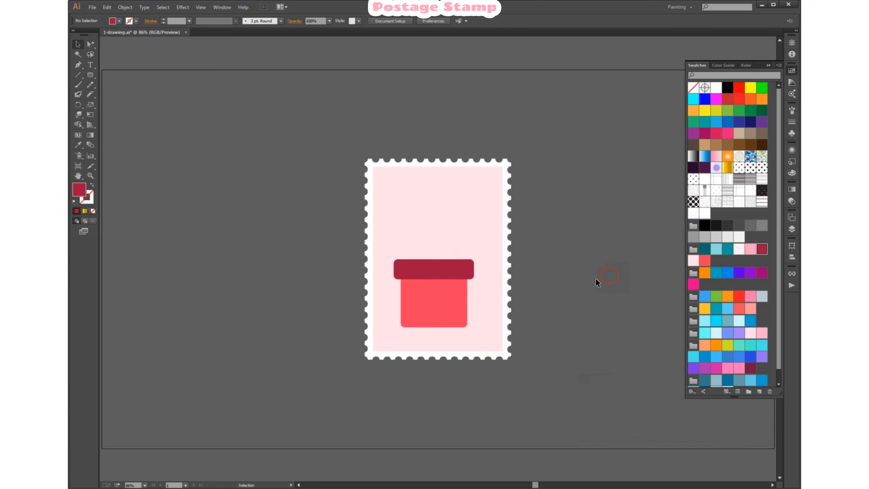
left_click(415, 305)
left_click_drag(400, 301, 401, 301)
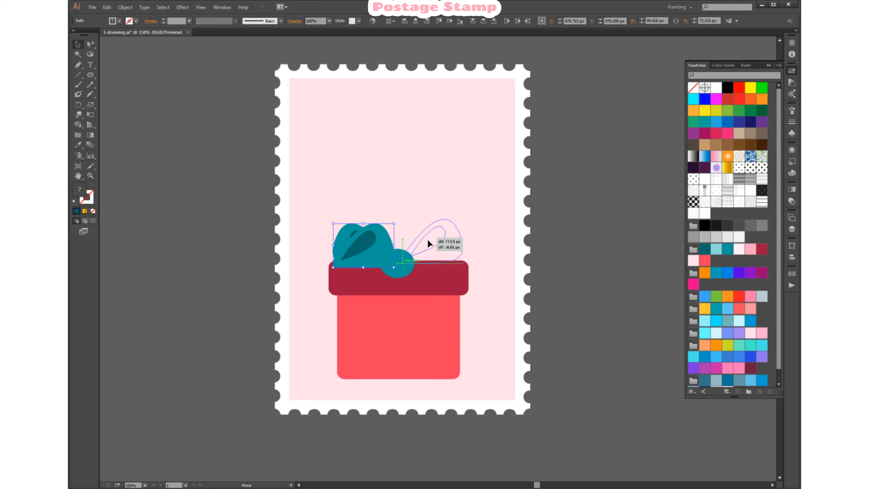
- Place the mirrored bow loop on the knot's right side and draw a light teal vertical ribbon below it with the Pen tool
left_click(428, 238)
left_click(578, 220)
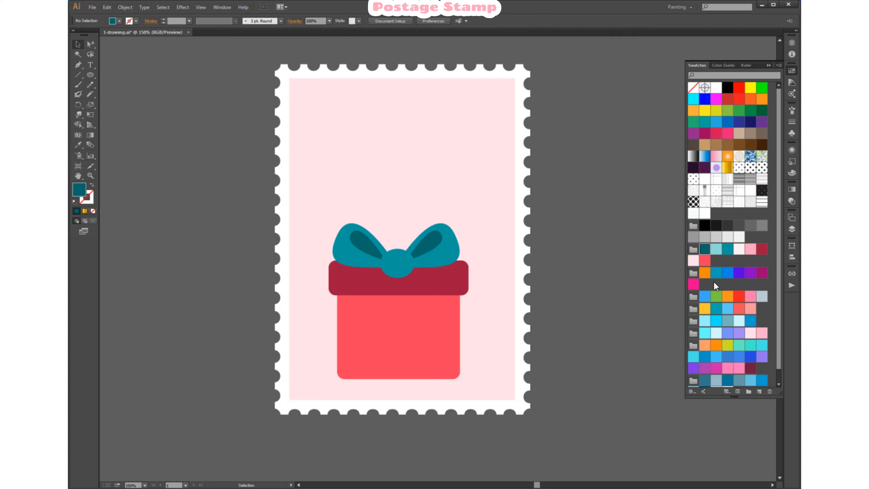
left_click(715, 250)
key("p")
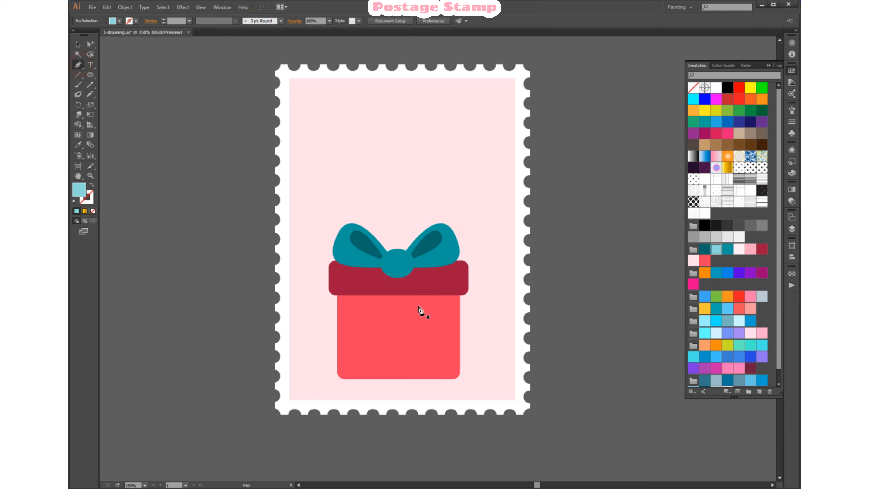
left_click(388, 271)
left_click_drag(386, 377, 383, 387)
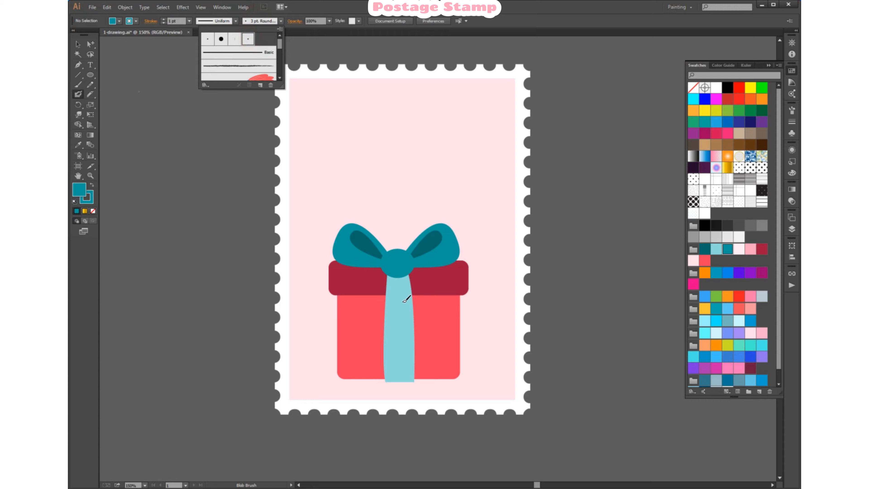
- Paint five diagonal teal stripes across the vertical ribbon with the Blob Brush tool
left_click_drag(381, 307, 413, 277)
key("ctrl+z")
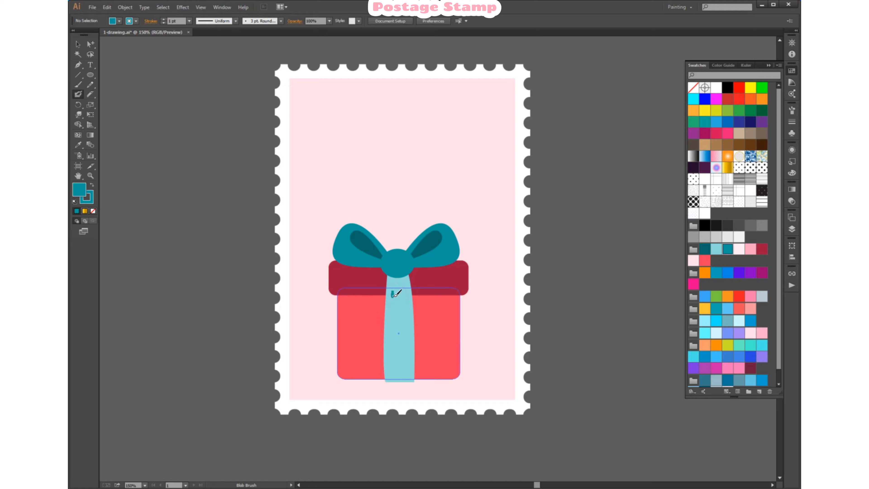
left_click_drag(377, 308, 414, 279)
left_click_drag(377, 327, 419, 297)
left_click_drag(378, 343, 420, 317)
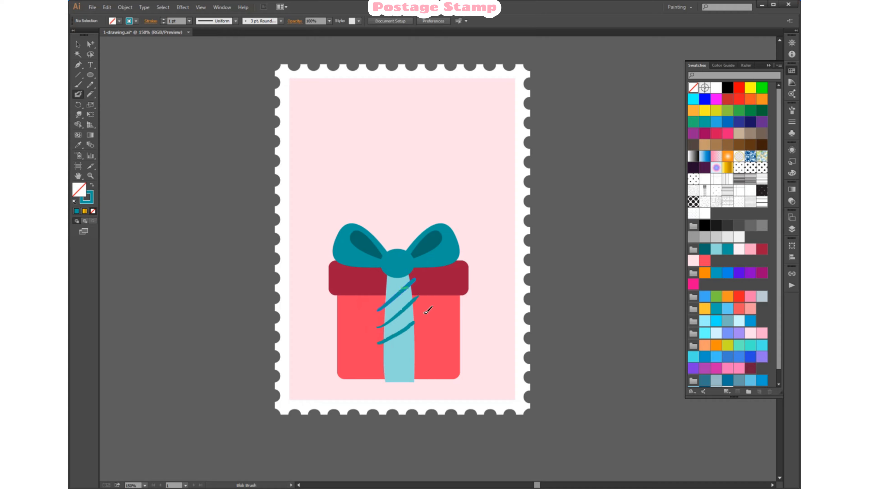
left_click_drag(379, 362, 421, 336)
left_click_drag(381, 382, 424, 356)
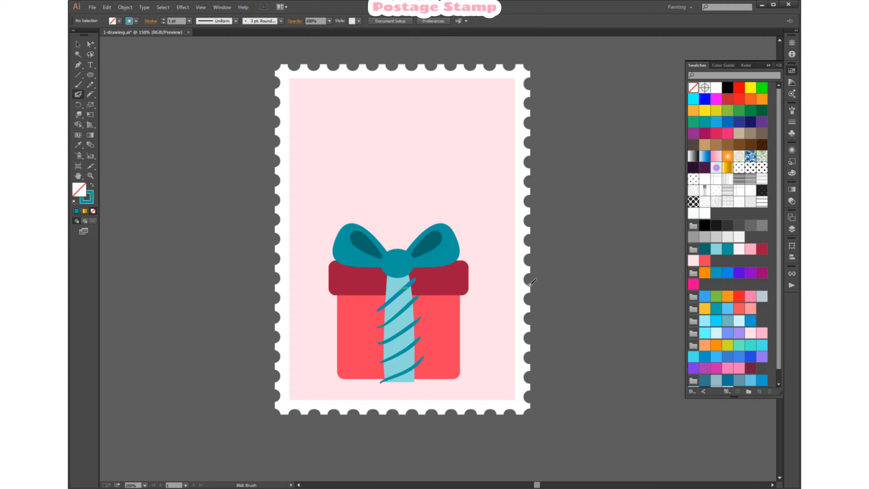
- Select the ribbon and its five stripes and split the stripes at the ribbon's edges with the Shape Builder tool
left_click(77, 45)
left_click(407, 283)
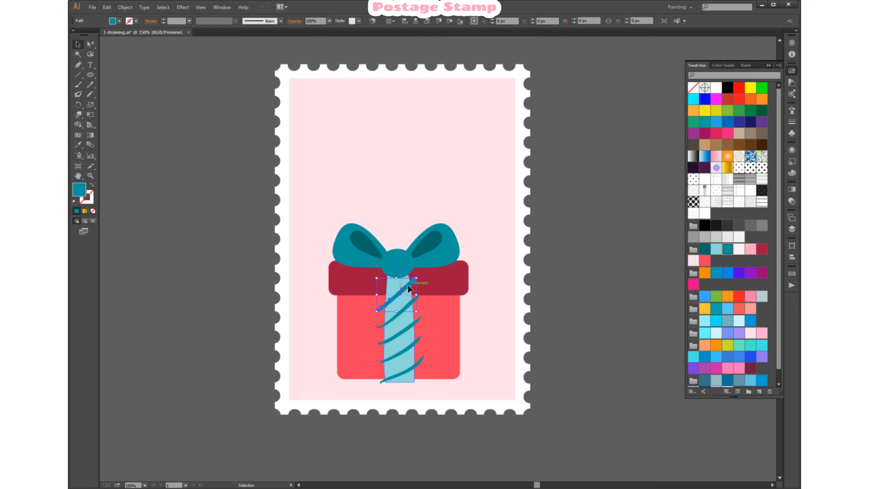
left_click(398, 311, "shift")
left_click(404, 330, "shift")
left_click(406, 348, "shift")
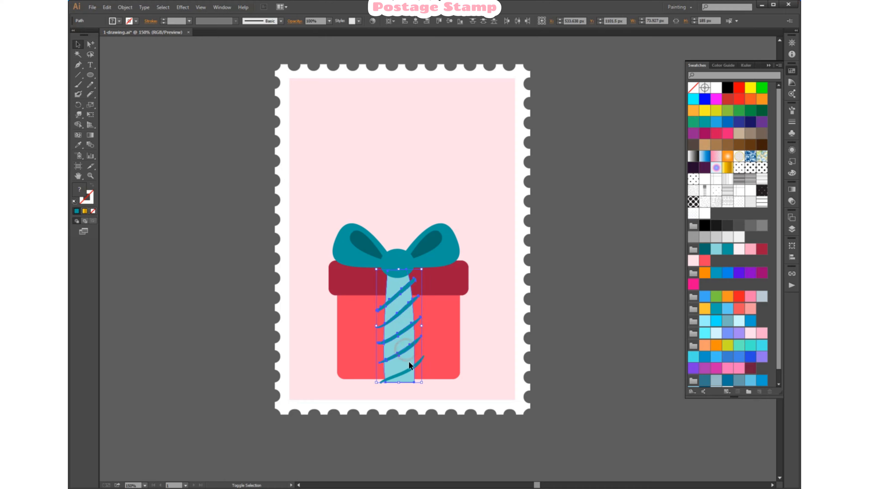
left_click(409, 369, "shift")
key("shift+m")
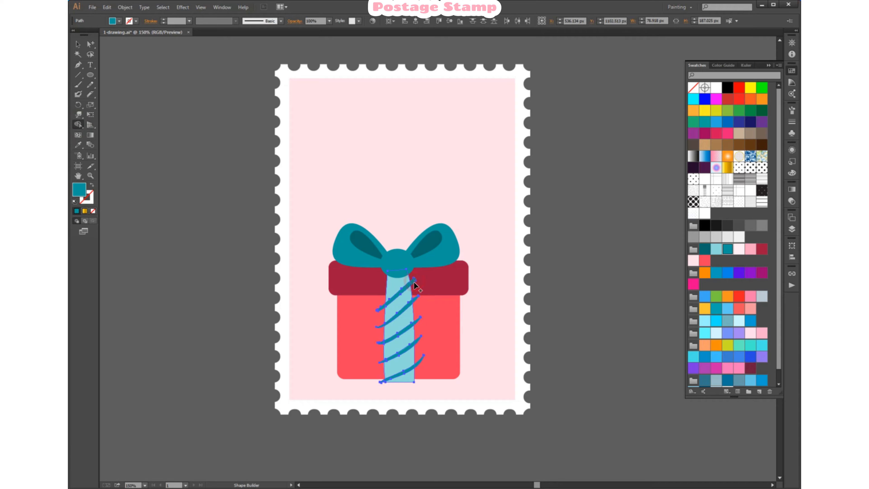
left_click_drag(417, 319, 419, 340)
left_click_drag(382, 392, 381, 338)
left_click_drag(381, 307, 382, 303)
- Exclude the stripe parts inside the ribbon from the selection and remove the ends that stick out beyond its edges
left_click(90, 44)
left_click(396, 290, "shift")
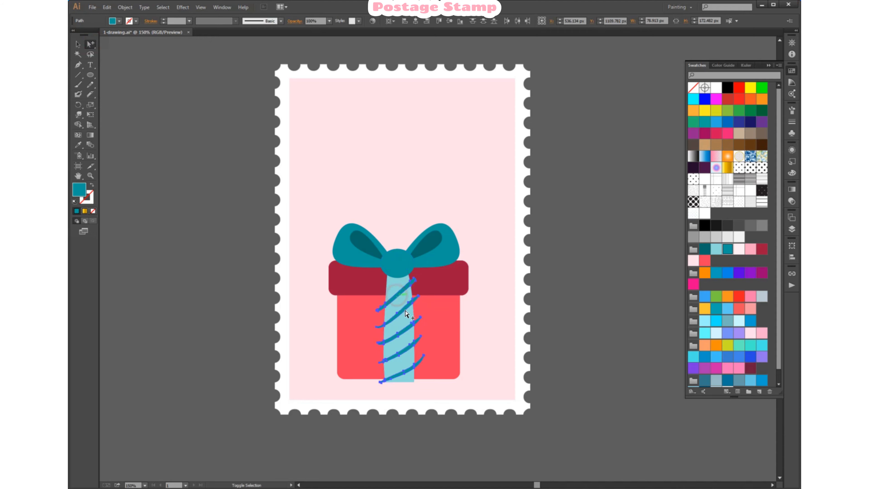
left_click(405, 308, "shift")
left_click(407, 329, "shift")
left_click(405, 350, "shift")
left_click(406, 371, "shift")
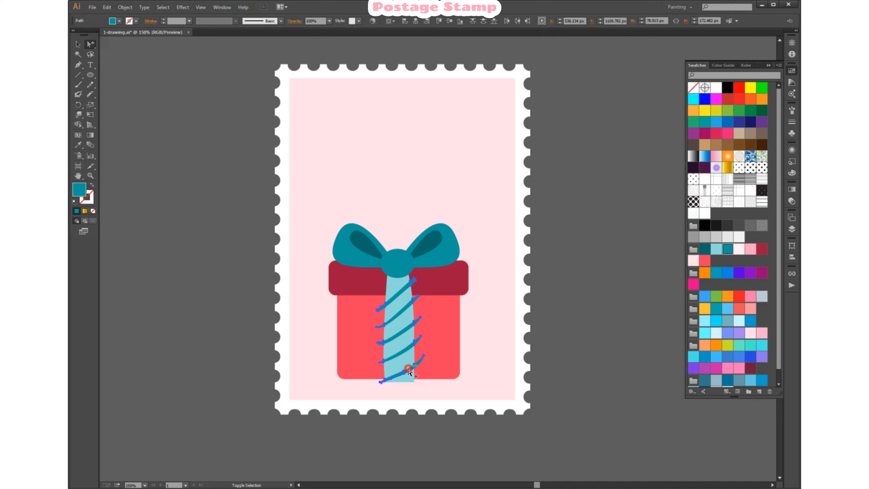
left_click(554, 272)
key("v")
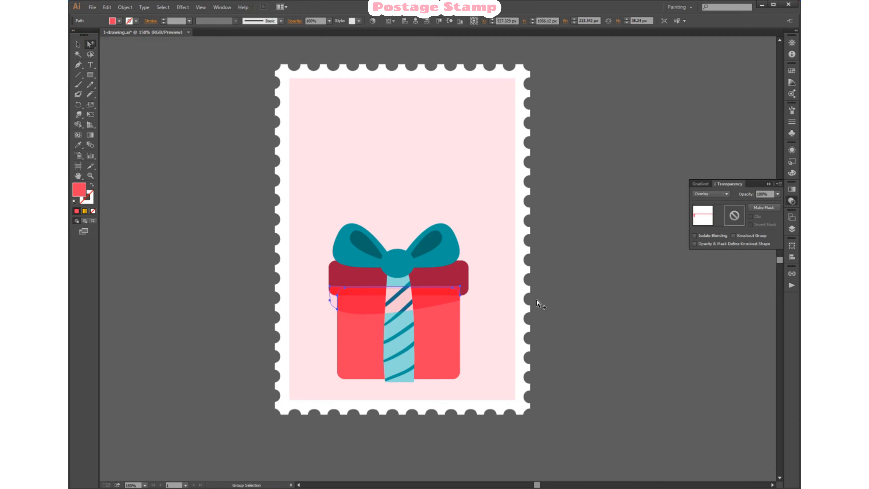
- Move the red Overlay shadow path in the layer stack to between the lid and the box body
left_click(577, 289)
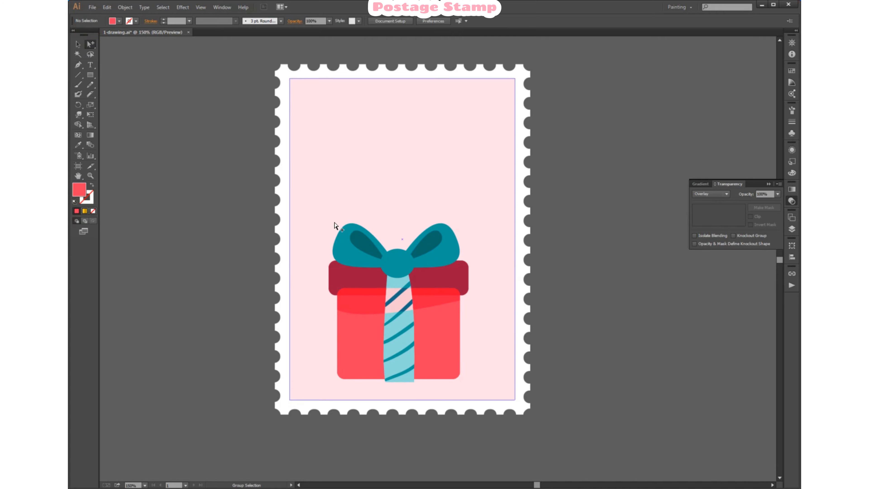
left_click(794, 230)
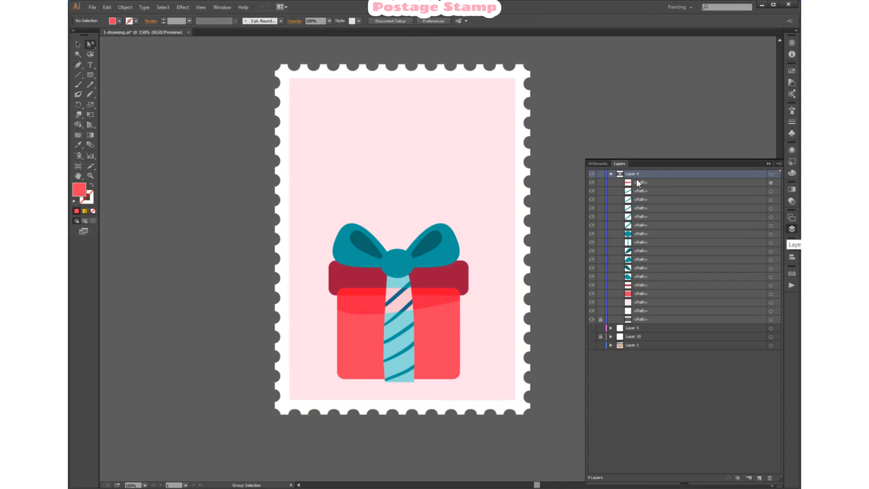
left_click_drag(636, 181, 638, 289)
left_click(794, 229)
left_click(664, 238)
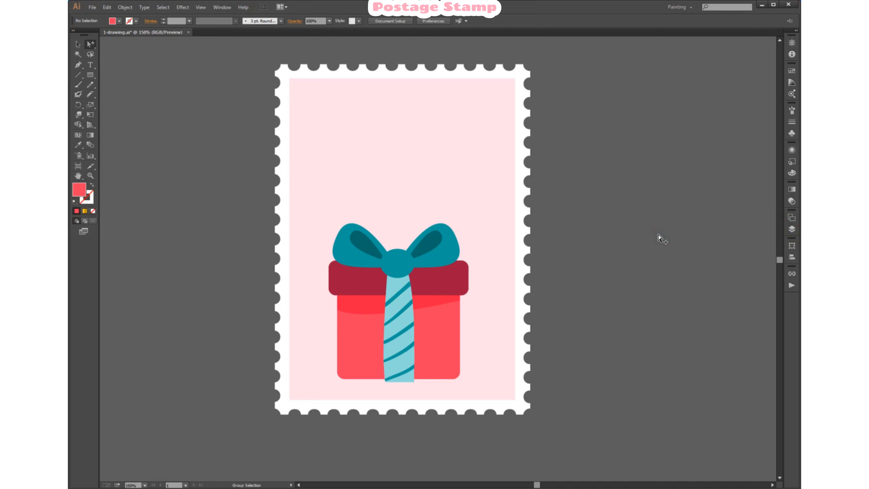
- Draw a teal forked ribbon tail extending down and left from the bow knot with the Pen tool
left_click(451, 246)
left_click(586, 256)
left_click(78, 65)
left_click(382, 271)
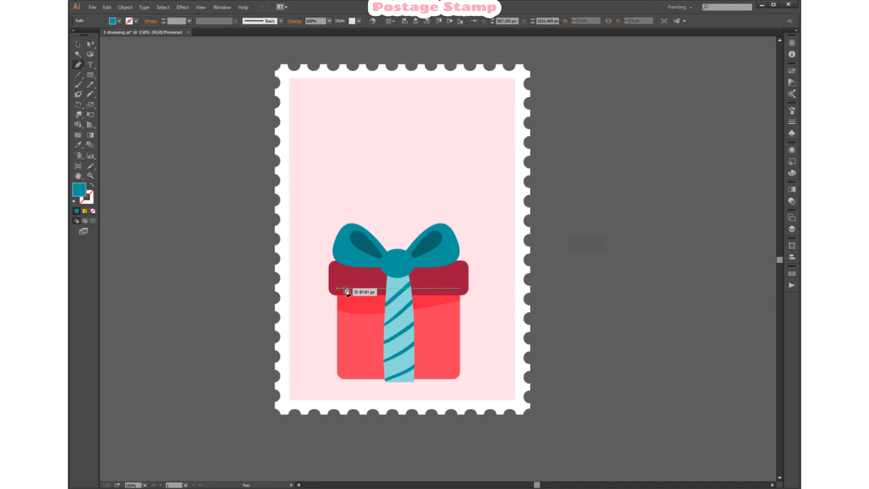
left_click(341, 280)
left_click(352, 288)
left_click(360, 331)
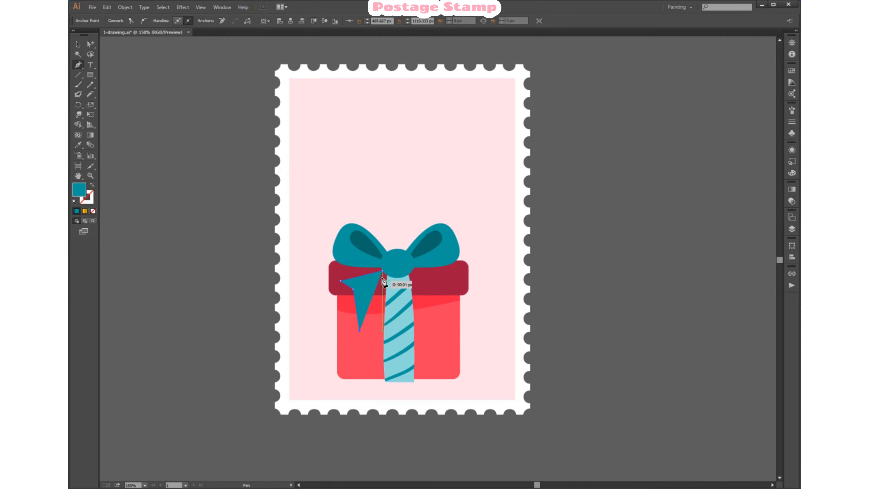
left_click_drag(389, 271, 399, 267)
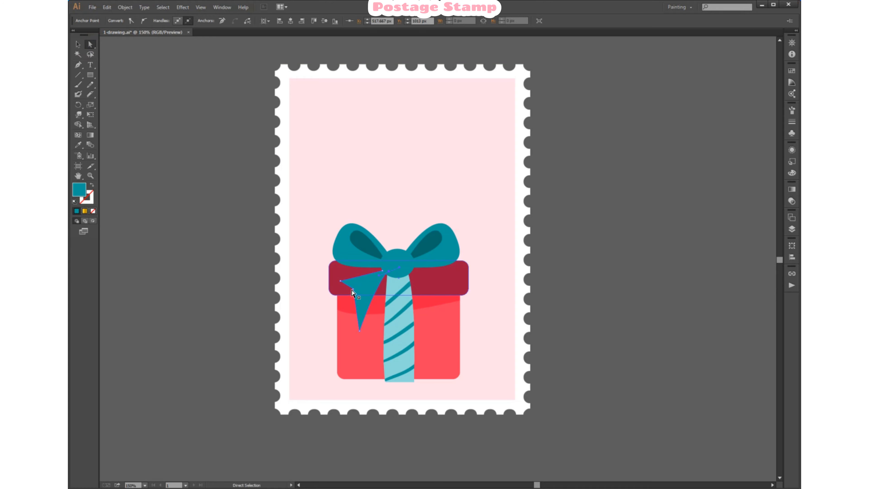
- Adjust the tip points of the left ribbon tail and join its path
left_click_drag(340, 280, 370, 283)
right_click(370, 283)
left_click(394, 344)
- Make a vertically reflected copy of the ribbon tail and place it on the right side of the bow knot
right_click(371, 291)
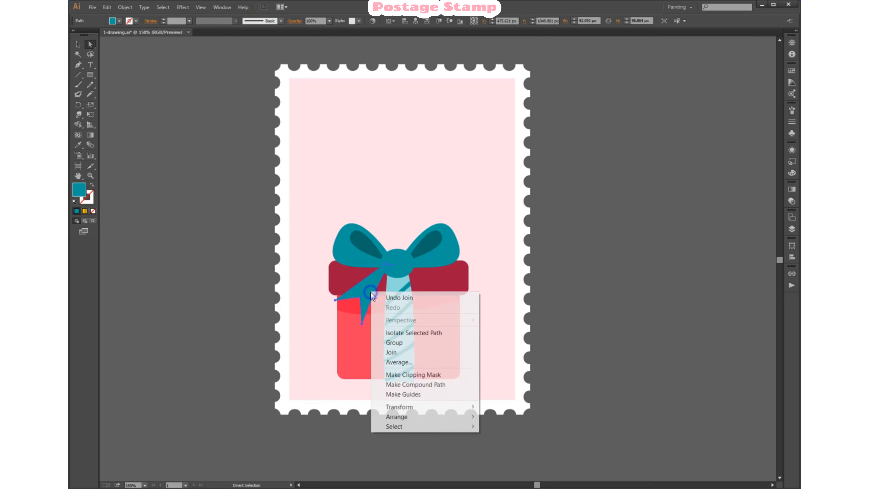
left_click(410, 405)
left_click(502, 439)
left_click(534, 203)
left_click_drag(352, 284, 422, 282)
- Bring the round bow knot to the front so it overlaps both ribbon tails
right_click(395, 266)
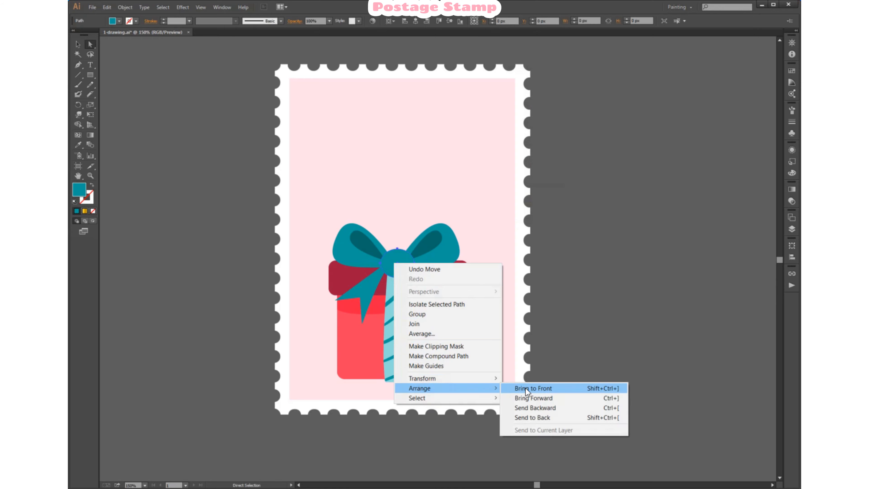
left_click(525, 387)
left_click(629, 306)
left_click(78, 44)
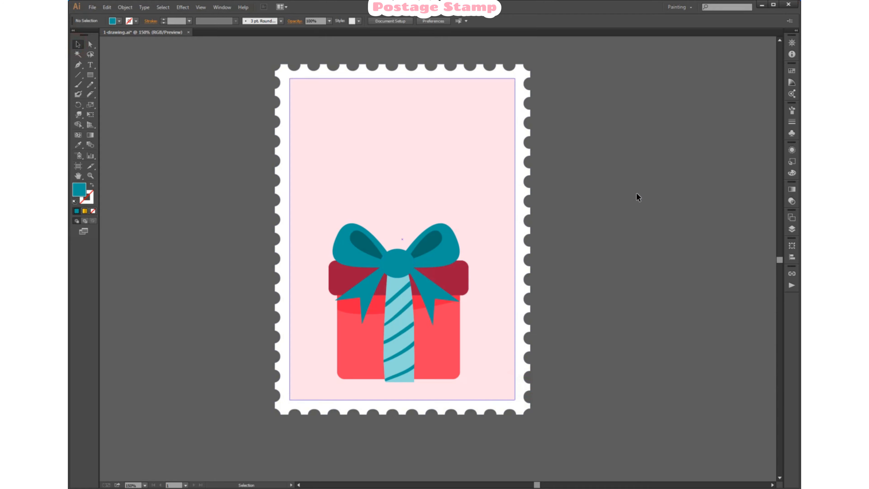
- Draw a teal ellipse about 79 by 149 px beside the stamp and rotate it about 45° clockwise
left_click_drag(90, 77, 113, 95)
left_click_drag(594, 219, 642, 309)
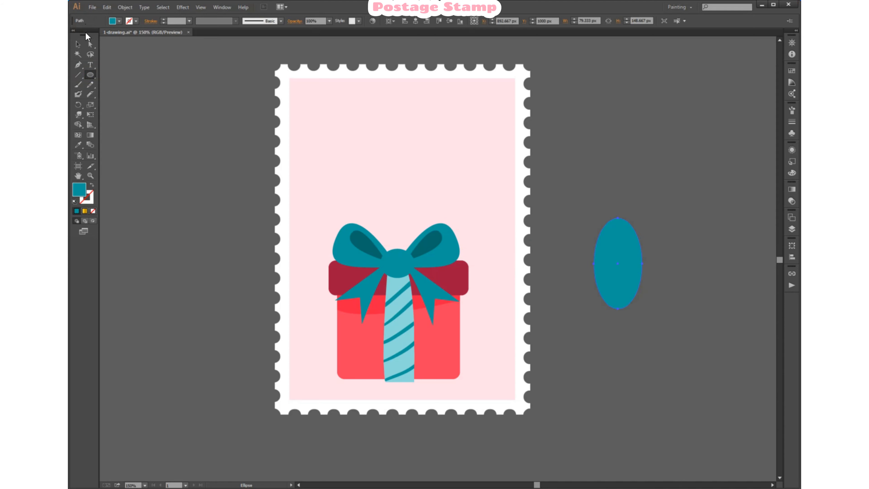
key("v")
left_click_drag(631, 213, 675, 196)
left_click_drag(634, 259, 609, 266)
- Make a vertically reflected copy of the tilted ellipse and offset it to the right to form a heart outline
right_click(606, 266)
mouse_move(620, 383)
left_click(735, 413)
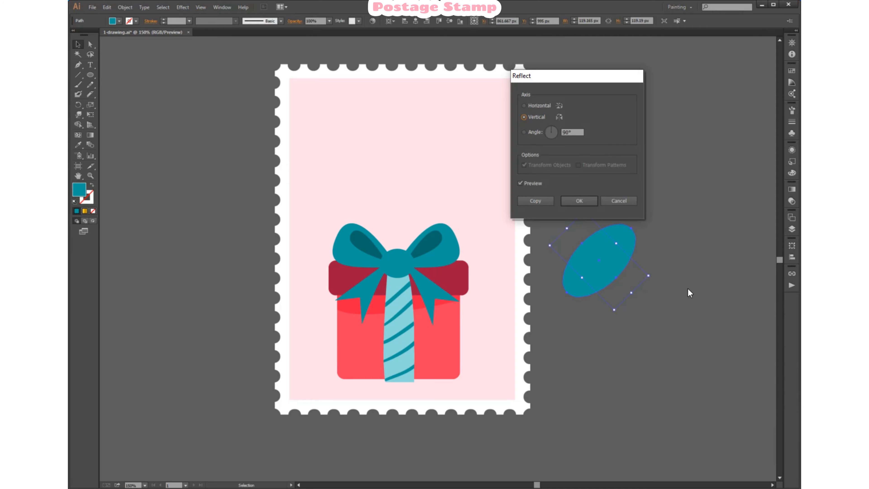
left_click(542, 200)
left_click_drag(597, 268, 639, 251)
left_click(677, 329)
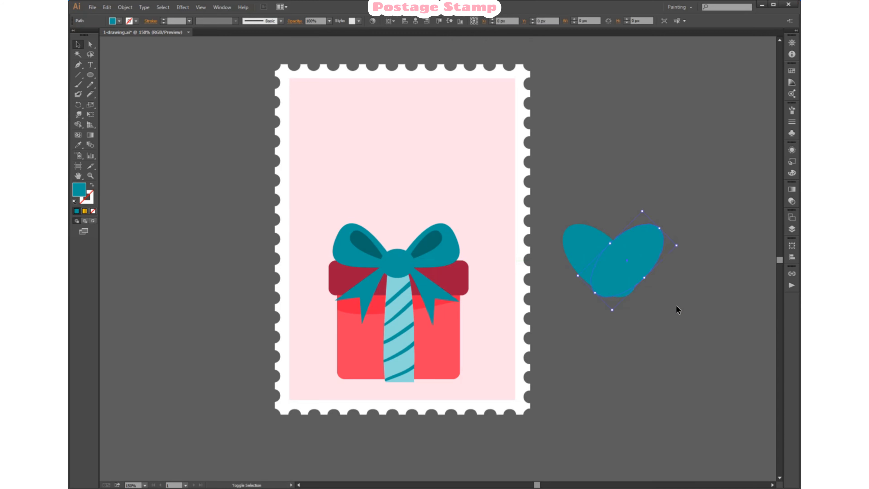
left_click(676, 307)
- Split the overlapping ellipses with the Shape Builder tool and delete the two small pieces at the heart's bottom
left_click_drag(575, 218, 654, 278)
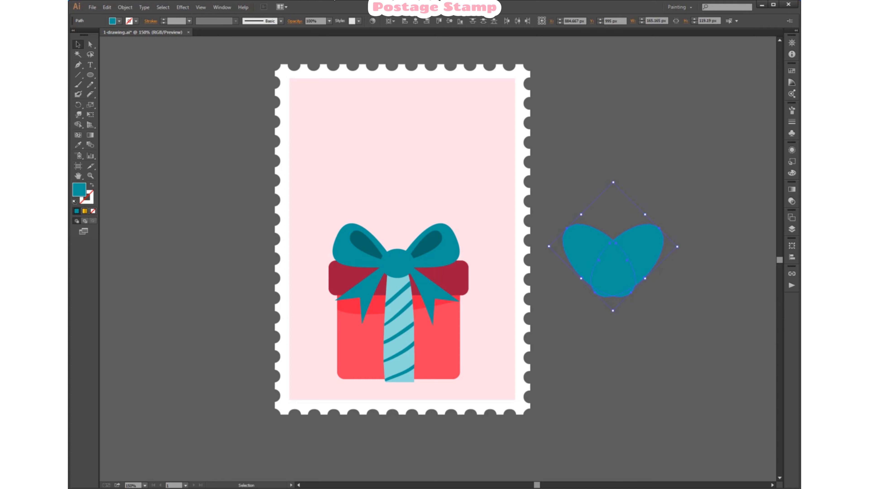
left_click(78, 124)
left_click(78, 45)
left_click(618, 351)
left_click(605, 294)
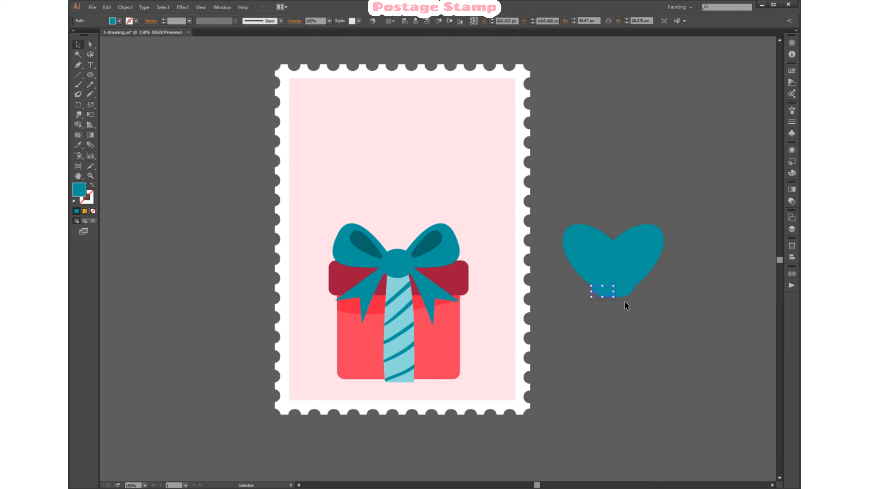
key("Delete")
left_click(627, 293)
key("Delete")
- Merge the remaining heart pieces into a single shape with the Shape Builder tool
left_click_drag(587, 196, 638, 270)
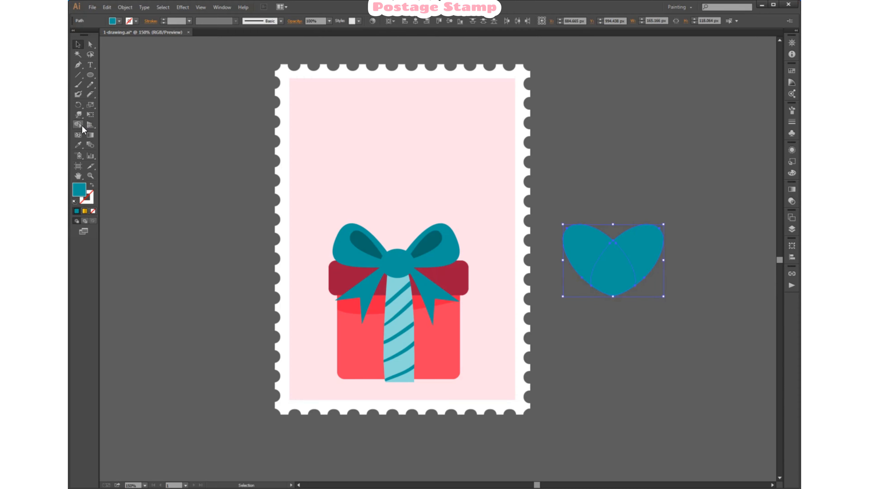
left_click(79, 124)
left_click_drag(585, 252, 639, 249)
left_click(78, 44)
left_click(630, 246)
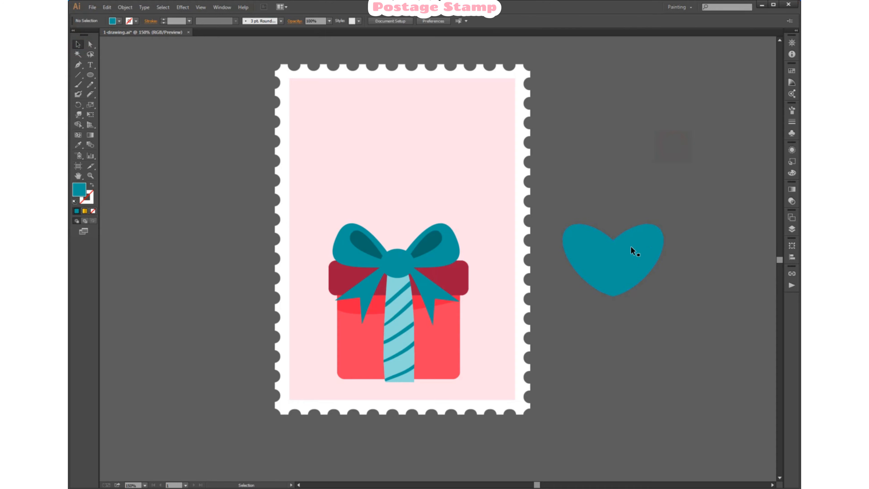
- Nudge the anchor points at the heart's top notch upward to make the notch shallower and the lobes rounder
key("a")
left_click_drag(594, 193, 624, 259)
key("Up")
key("Up")
key("Up")
key("Up")
key("Up")
key("Up")
key("Up")
key("Up")
key("Up")
key("Up")
key("Up")
key("Up")
key("Up")
key("Up")
key("Up")
key("Up")
key("Up")
key("Up")
left_click(698, 212)
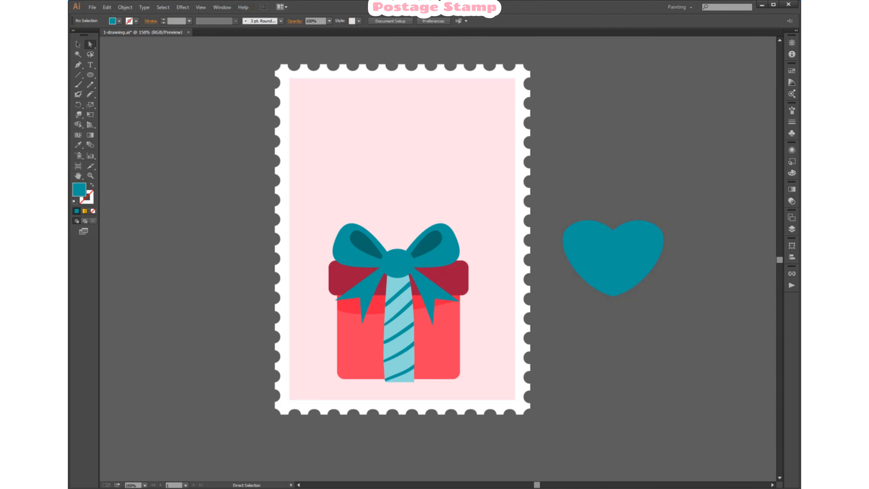
- Move the heart up and place a copy scaled down to about 54 px wide below it
key("v")
left_click(621, 258)
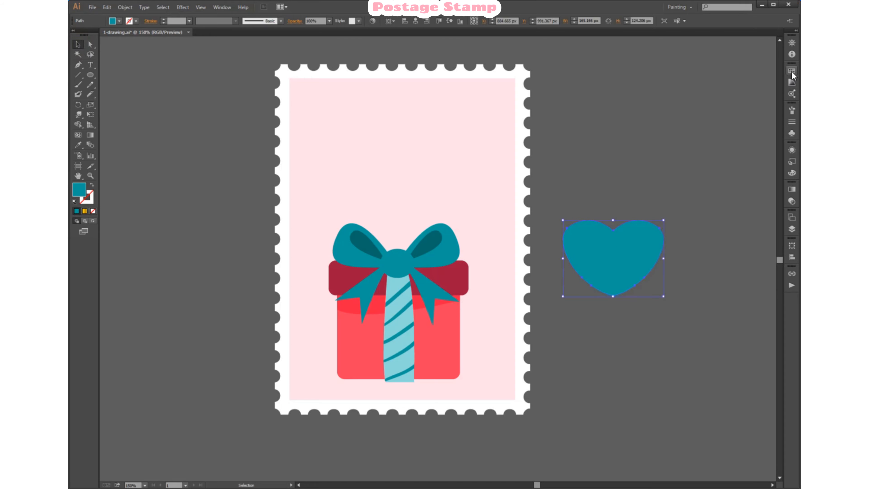
left_click_drag(609, 252, 635, 183)
left_click_drag(647, 197, 619, 302)
left_click_drag(613, 332, 615, 280)
key("ctrl+shift+a")
key("a")
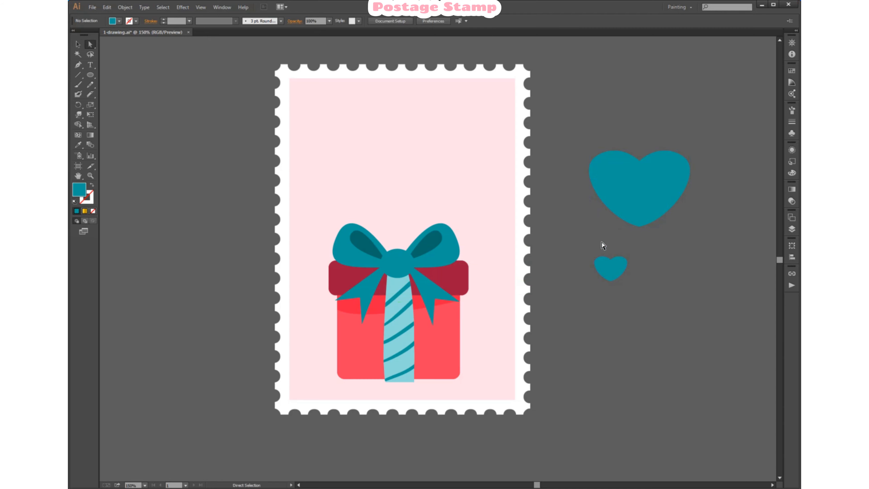
- Fill the small heart with the coral red swatch
key("v")
left_click(690, 284)
left_click(615, 278)
left_click(793, 72)
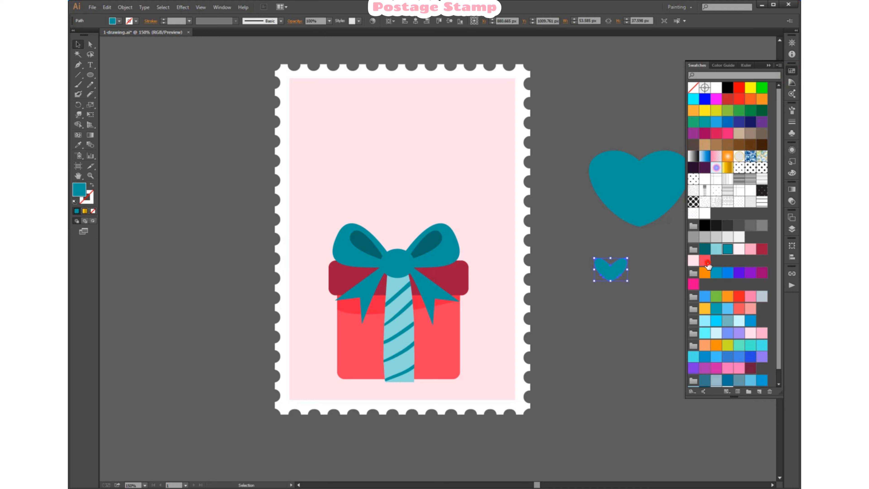
left_click(707, 265)
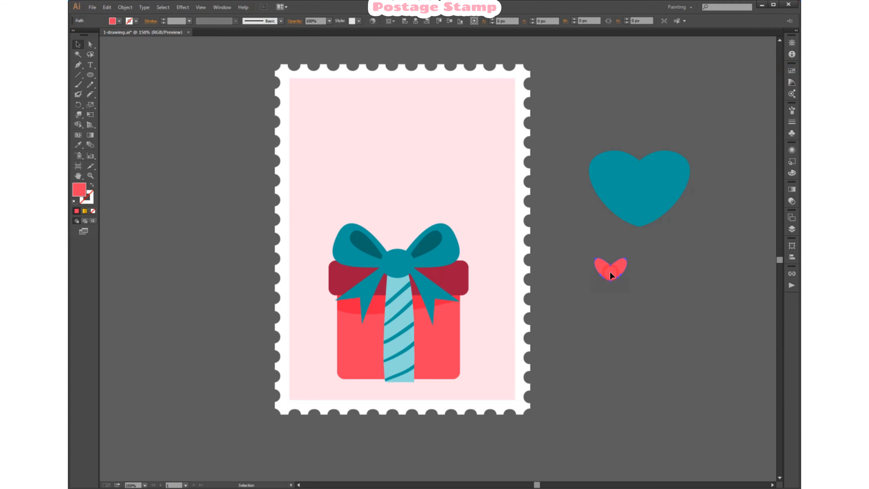
left_click(643, 263)
- Lower the small heart's bottom anchor points to stretch it into a tulip shape about 52 px tall
key("a")
left_click(608, 279)
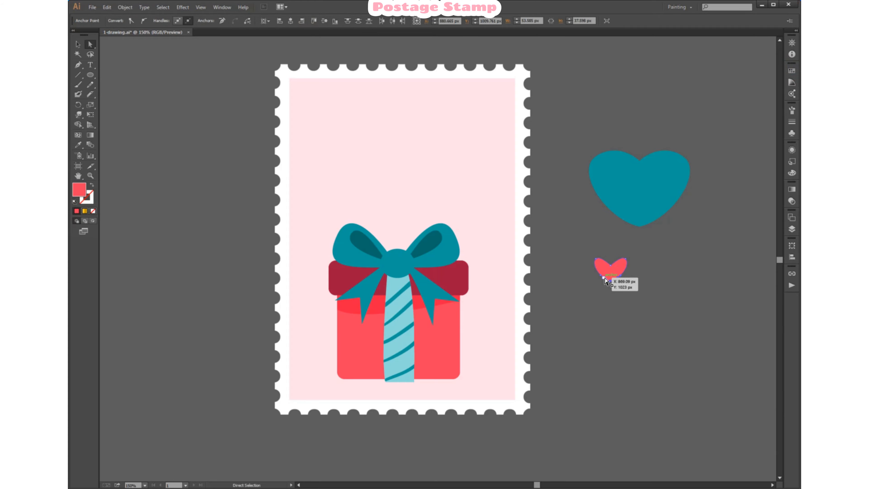
left_click(639, 301, "ctrl")
left_click_drag(631, 282, 589, 289)
key("Up")
key("Up")
key("Up")
key("Up")
key("Up")
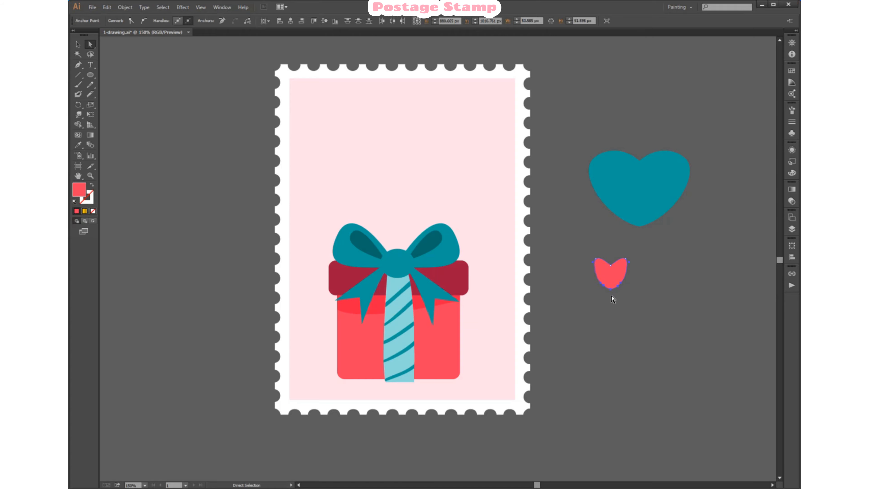
left_click(619, 298)
- Rotate the small red heart slightly to tilt the flower head
key("v")
left_click(607, 278)
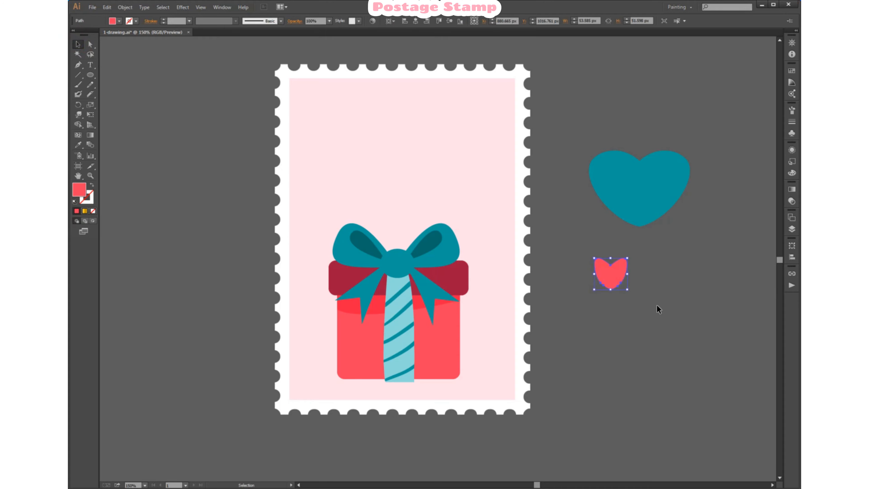
left_click(657, 305)
left_click(624, 277)
left_click_drag(630, 258, 632, 258)
- Pick up the large heart's teal and paint a curved stem down and left from the flower head with the Paintbrush
left_click(683, 244)
left_click(650, 201)
left_click(662, 260)
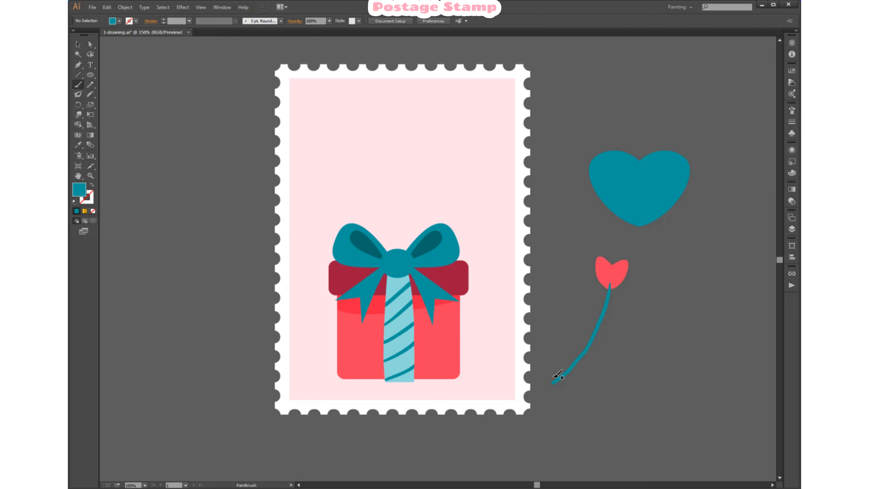
key("shift+x")
- Paint small white highlight strokes without a fill on the red flower head using the Paintbrush
left_click(136, 22)
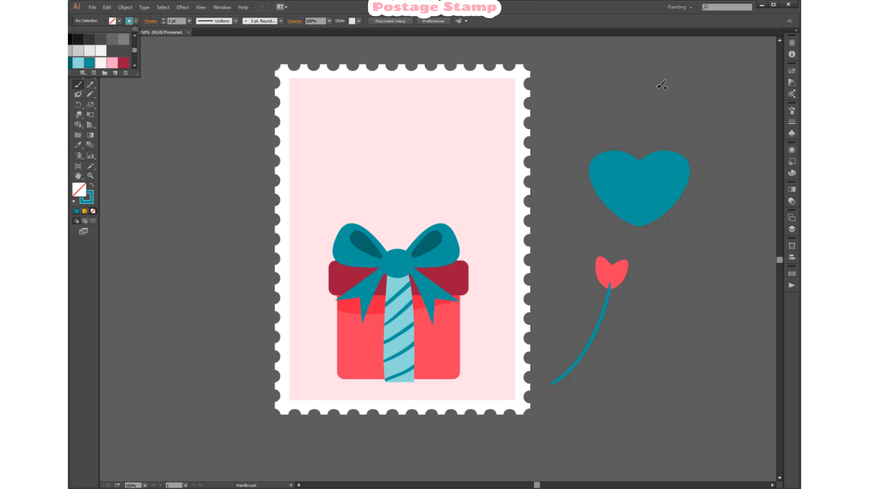
left_click(790, 73)
left_click(717, 89)
left_click(792, 71)
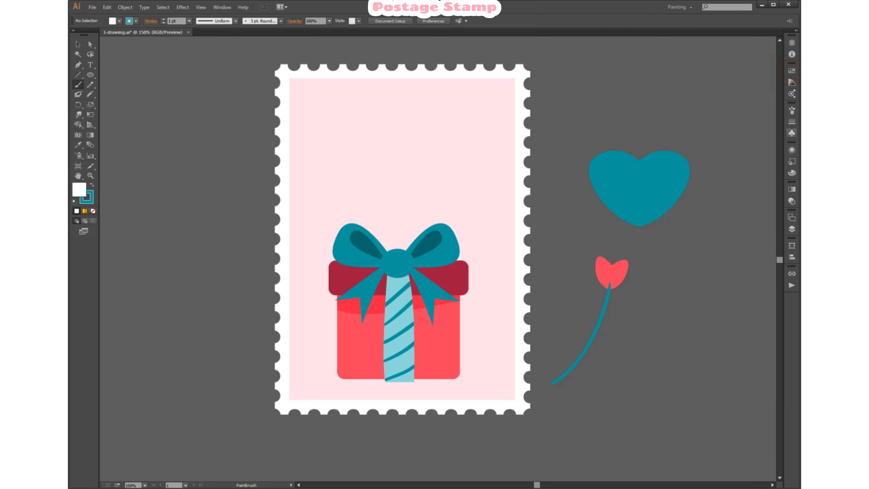
left_click_drag(600, 270, 601, 265)
key("ctrl+z")
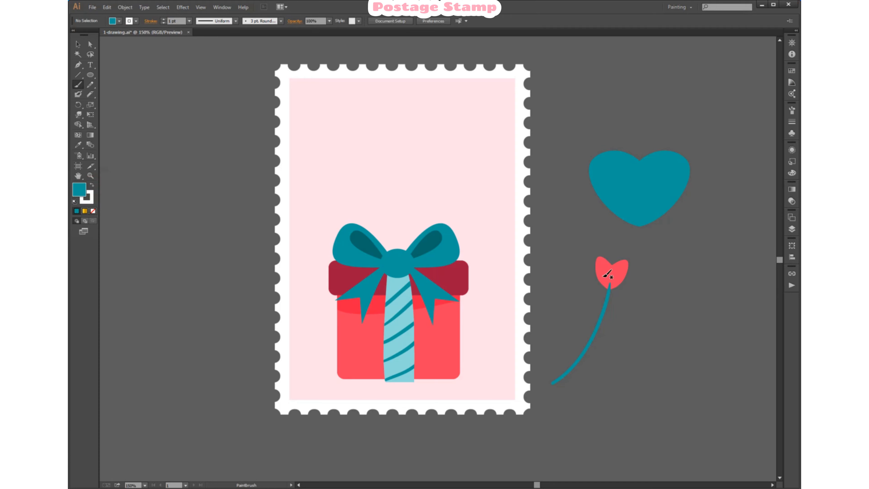
key("slash")
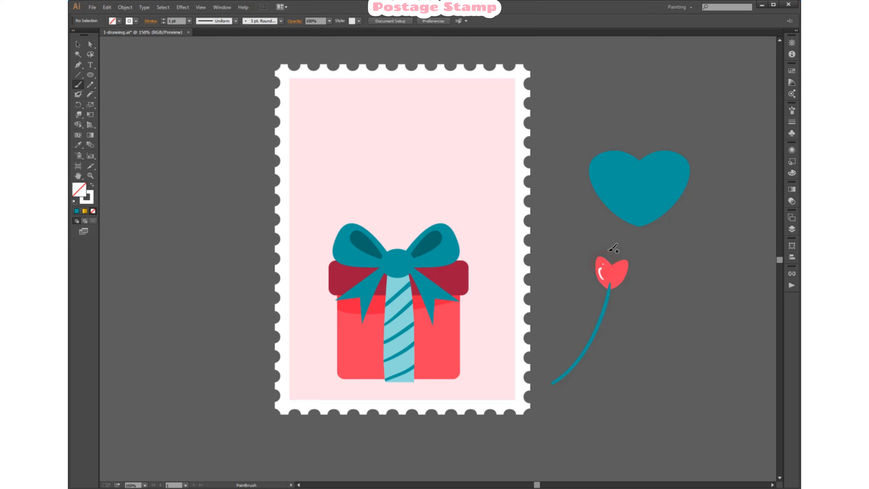
key("ctrl+z")
key("slash")
- Group the red flower head with its white highlights and bring the group to the front
key("v")
left_click_drag(633, 279, 635, 281)
right_click(648, 275)
left_click(666, 316)
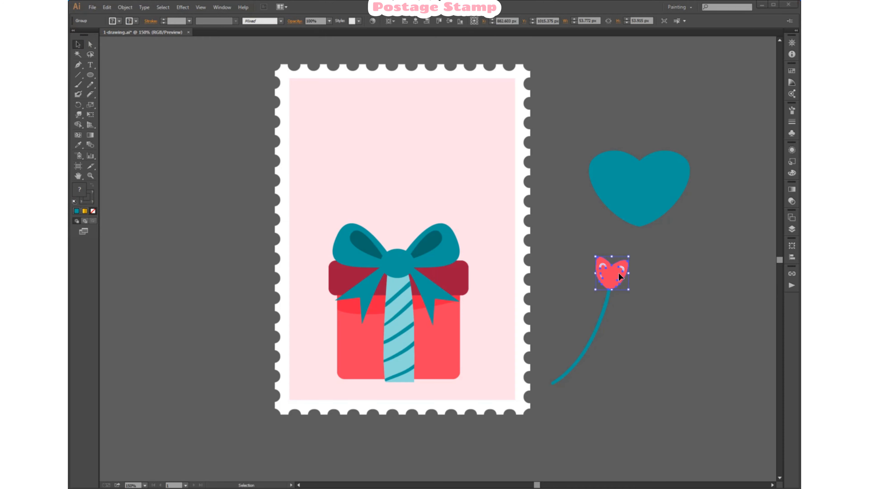
right_click(613, 276)
mouse_move(640, 350)
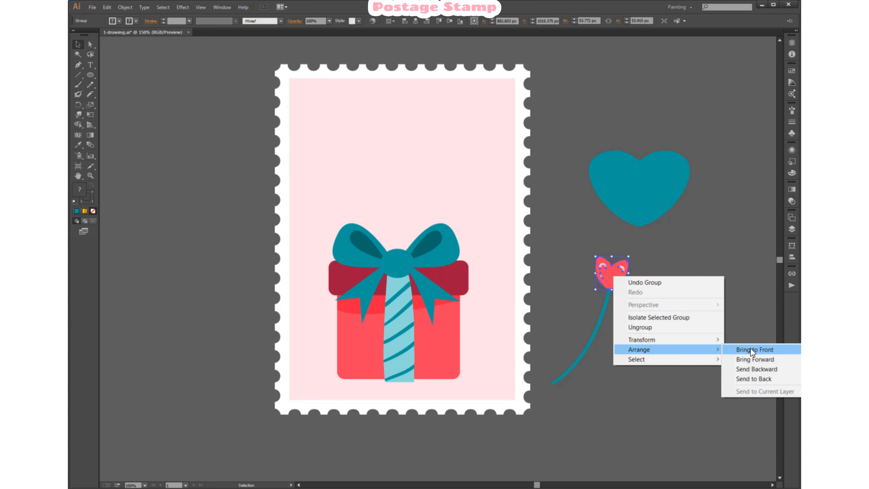
left_click(732, 348)
left_click(670, 300)
- Paint two leaf outlines on either side of the stem with the Blob Brush
left_click(791, 72)
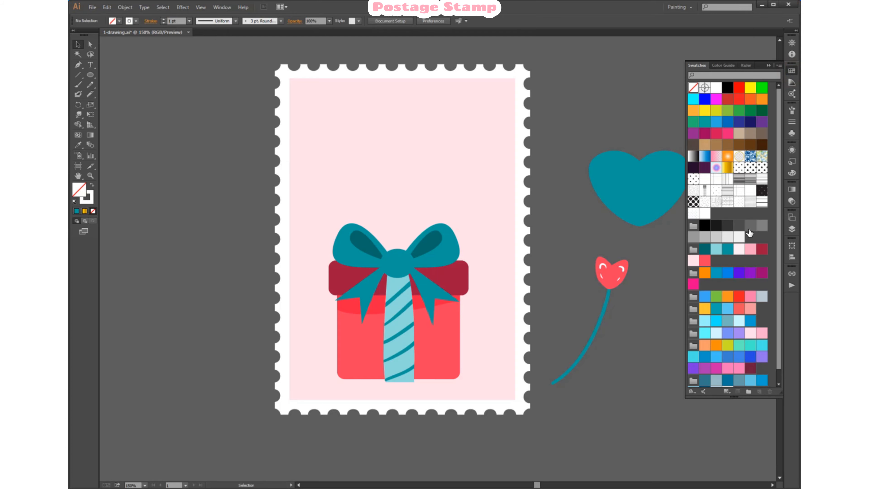
left_click(718, 251)
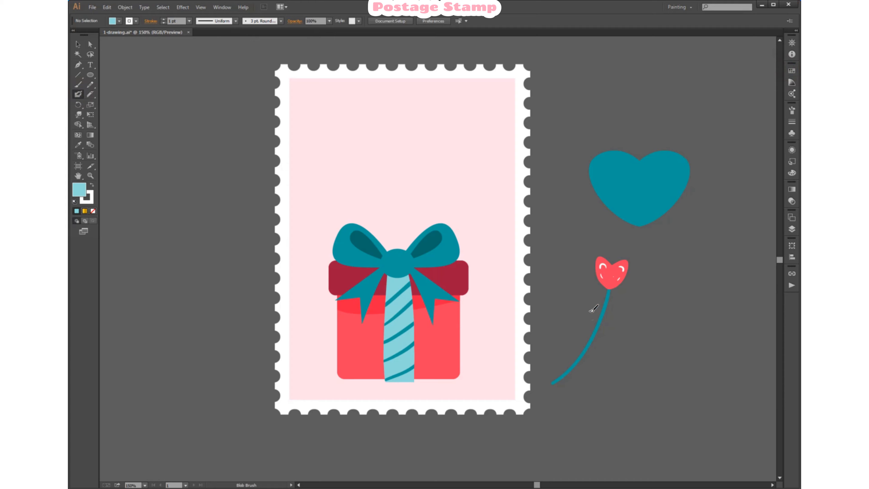
key("slash")
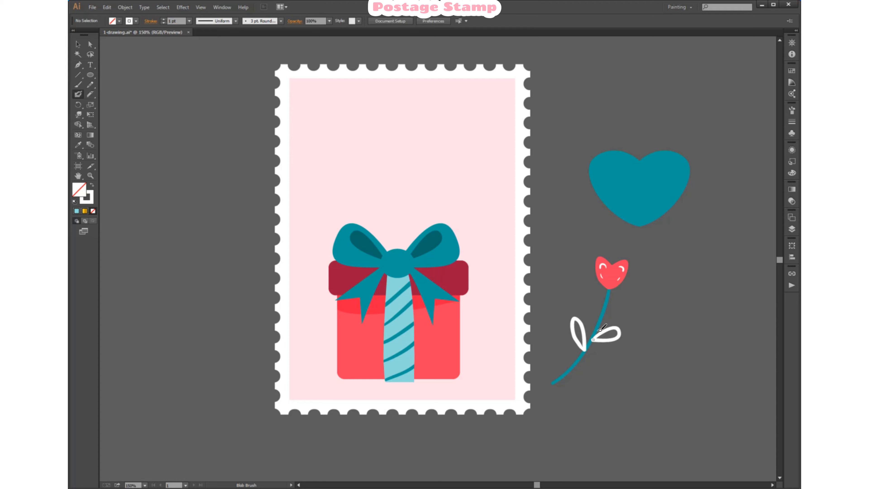
- Recolour both leaf outlines with the light teal swatch
key("v")
left_click(578, 339)
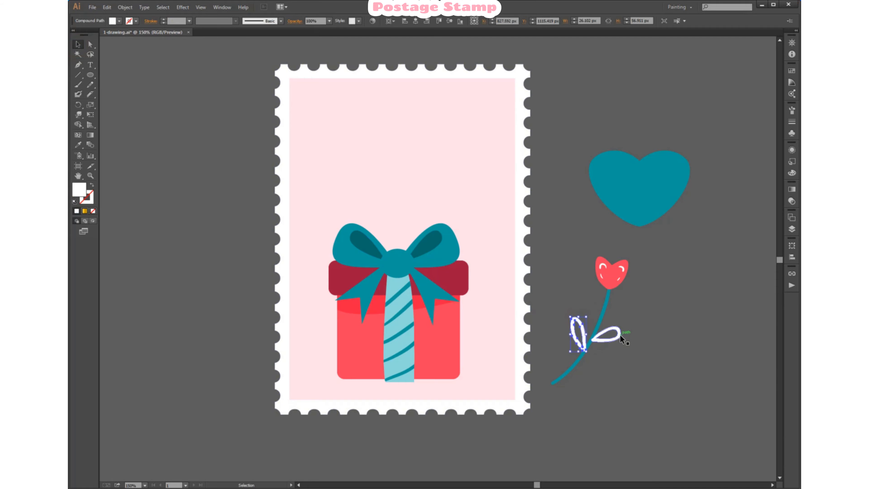
left_click(619, 337, "shift")
left_click(792, 71)
left_click(716, 249)
left_click(621, 310)
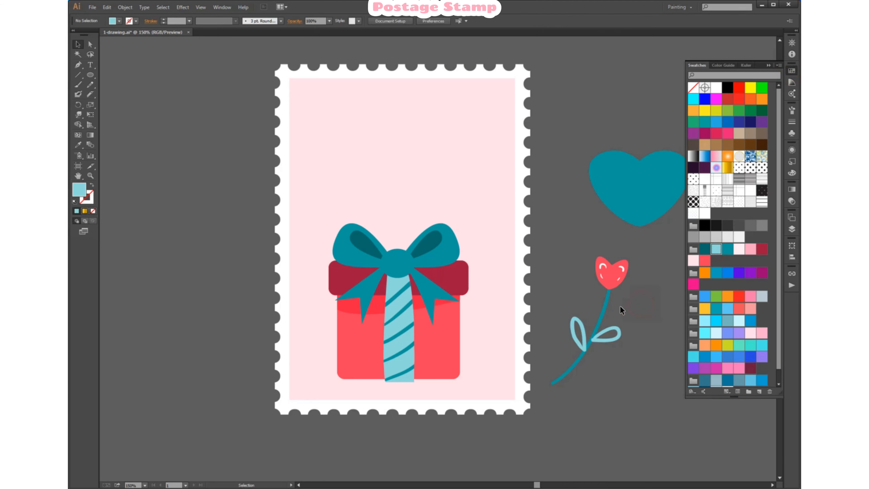
- Bring the flower head to the front and group it with the stem and leaves
left_click_drag(640, 303, 647, 303)
right_click(647, 303)
mouse_move(667, 377)
left_click(770, 377)
left_click(611, 375)
left_click_drag(637, 352, 637, 353)
right_click(641, 324)
left_click(658, 355)
- Move the flower to the right side of the gift box and place it behind the box in the layer stack
left_click_drag(607, 325, 491, 312)
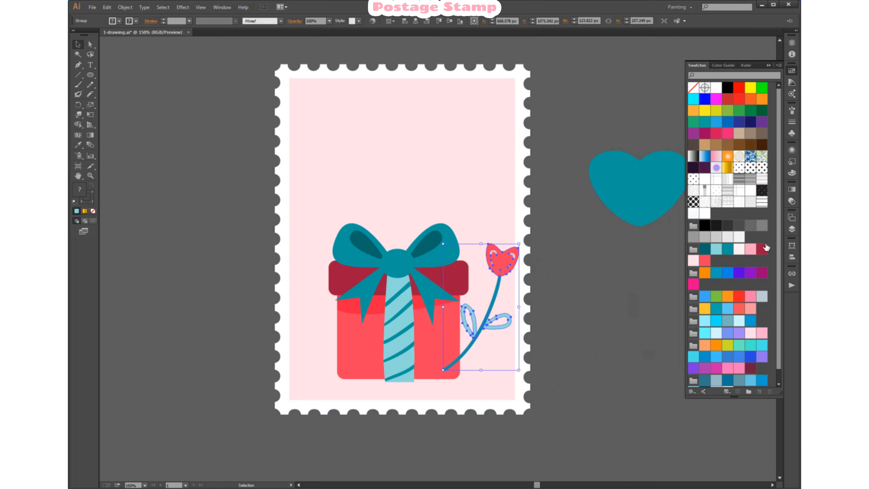
left_click(791, 229)
left_click(792, 229)
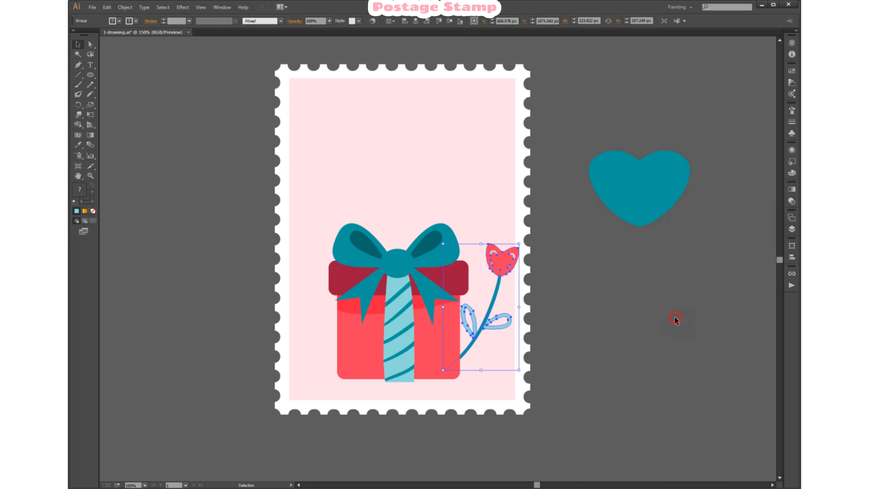
- Scale the flower down slightly and reposition it to fit inside the pink panel
left_click(674, 319)
left_click_drag(504, 256, 488, 281)
left_click(577, 332)
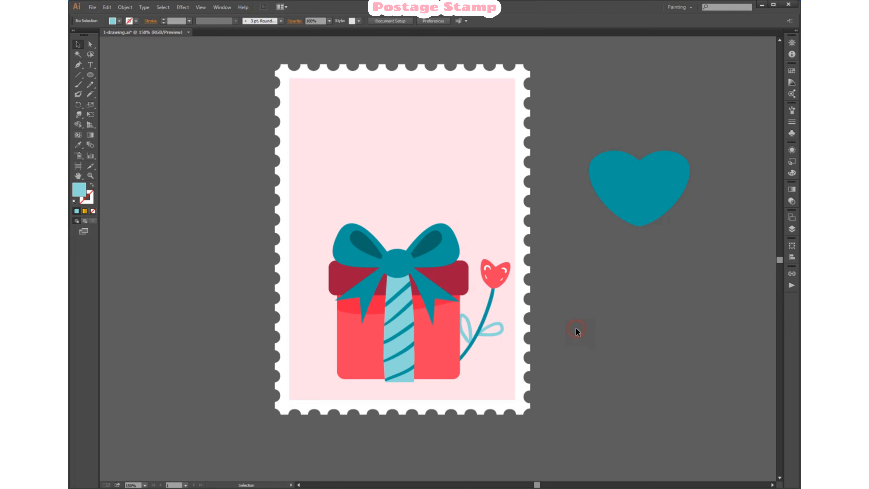
- Set the flower stem's stroke weight to 0.75 pt
left_click(90, 44)
left_click(492, 301)
left_click(189, 20)
left_click(196, 39)
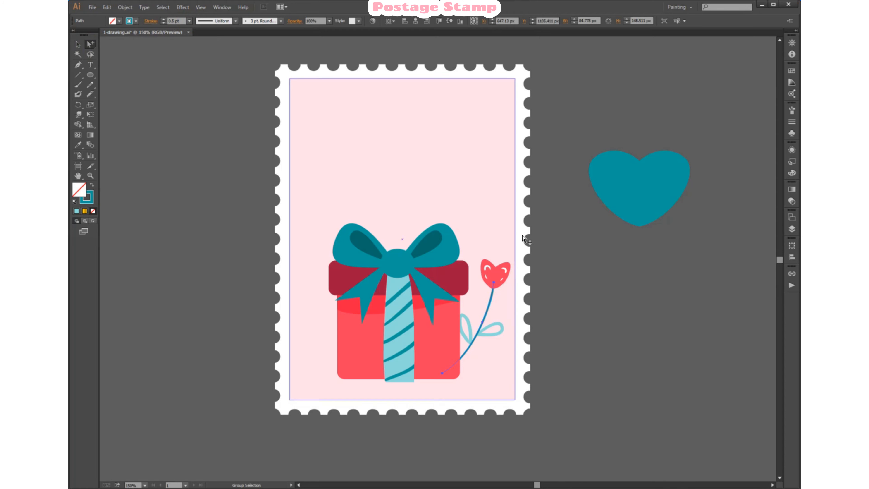
left_click(190, 21)
left_click(198, 57)
key("v")
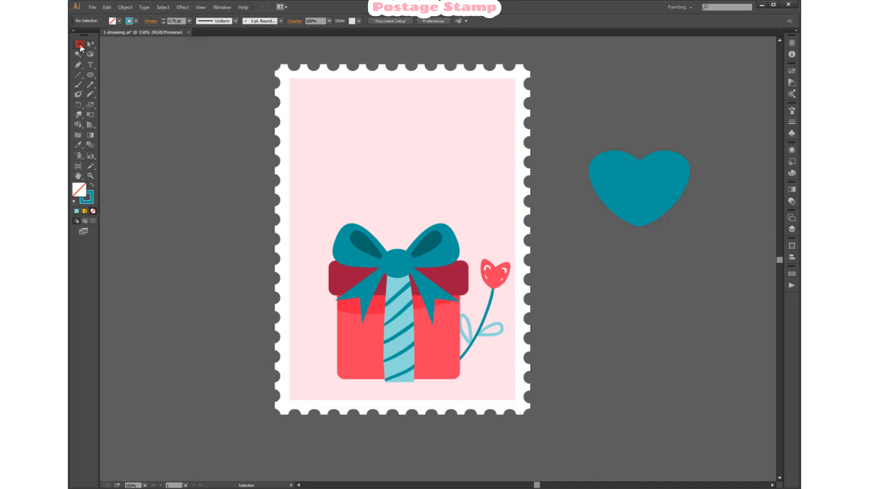
- Duplicate the flower beside the gift box and rotate the copy upright above the original, behind the box's right side
left_click(497, 282)
left_click_drag(499, 281, 432, 210)
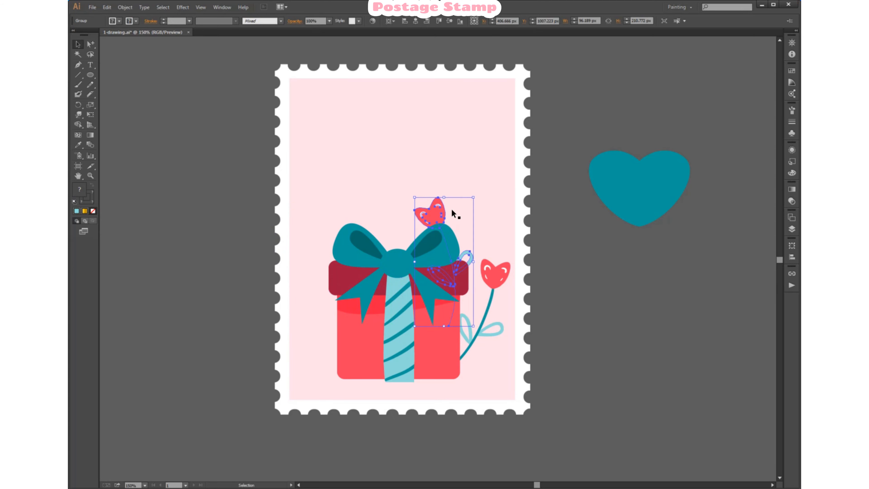
left_click_drag(478, 195, 526, 223)
left_click(594, 311)
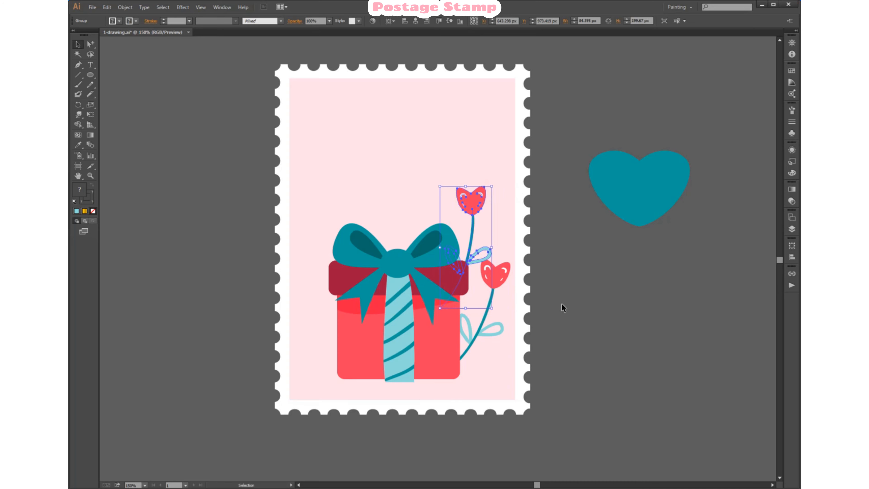
- Reflect a copy of the upright flower and place it behind the left side of the gift box
right_click(472, 251)
left_click(523, 315)
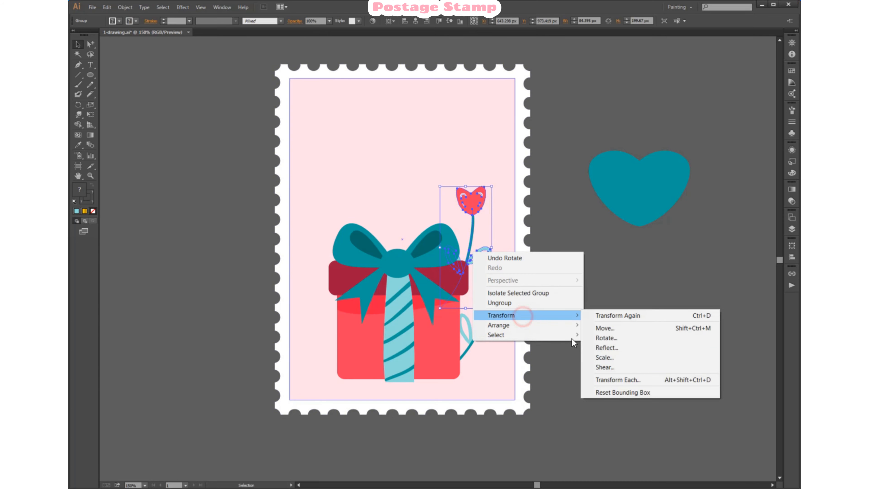
left_click(606, 348)
left_click(536, 204)
left_click_drag(445, 206, 310, 255)
left_click(219, 249)
left_click(319, 246)
left_click(240, 301)
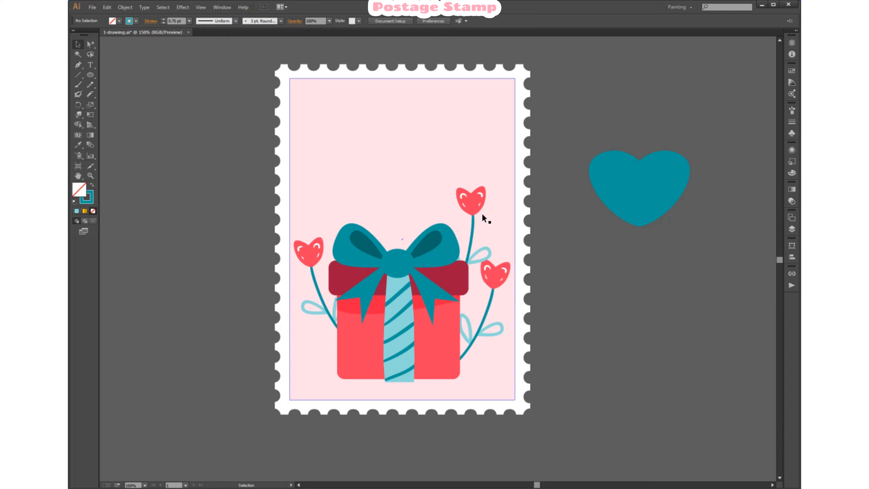
- Lower the upright flower beside the box lid and reposition the flower beneath it so both fit along the right side
left_click_drag(473, 212, 522, 262)
left_click(501, 272)
left_click_drag(476, 331, 469, 353)
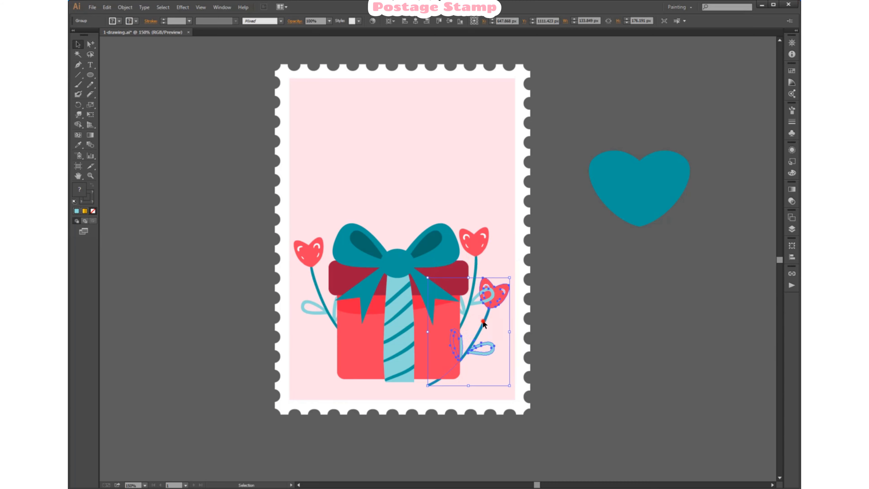
mouse_move(511, 277)
left_mouse_down()
mouse_move(510, 299)
mouse_move(500, 285)
left_mouse_up()
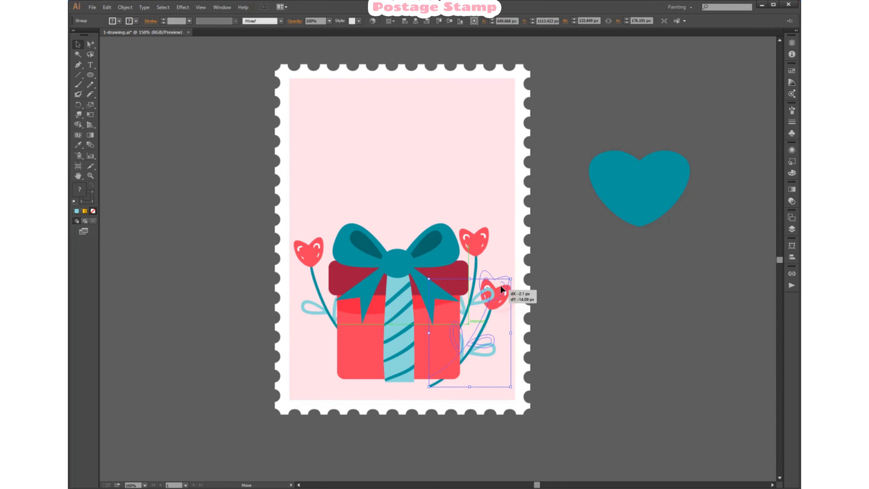
left_click(582, 287)
left_click_drag(478, 245, 476, 245)
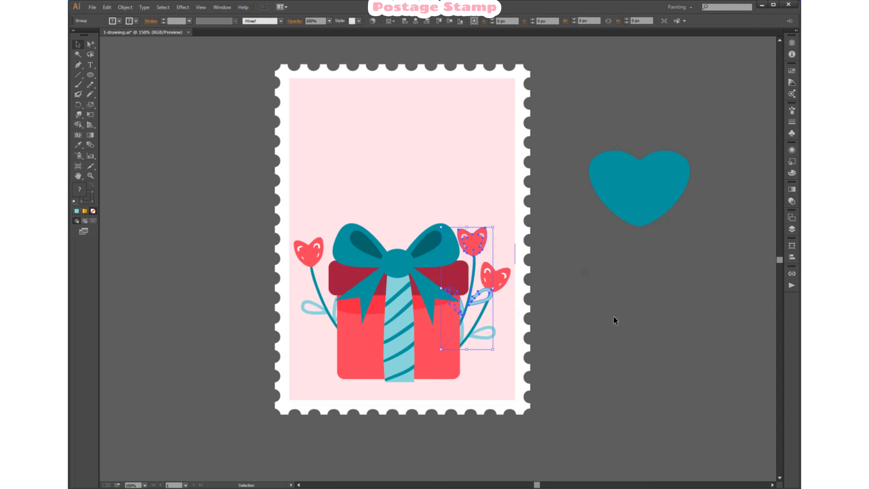
left_click(613, 316)
- Move the lower-right flower down and tilt it outward, and lean the upper-right flower slightly to the right
left_click_drag(498, 279, 506, 303)
left_click(587, 338)
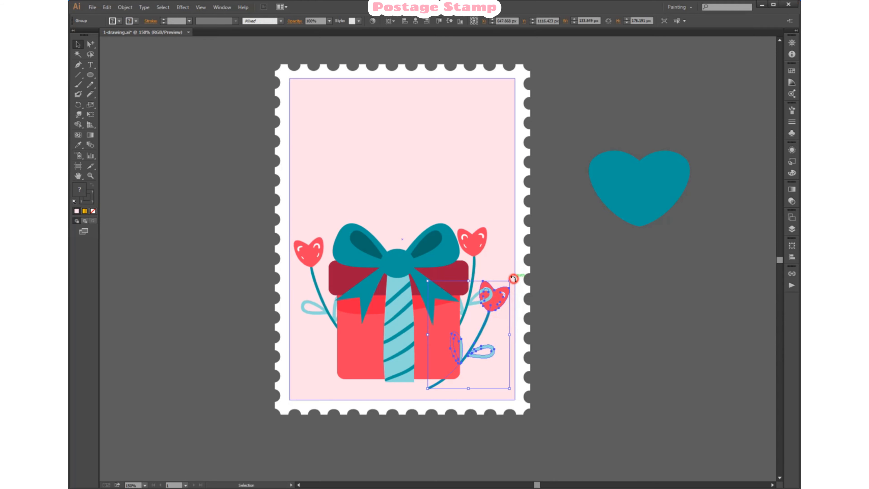
left_click(626, 342)
left_click(90, 45)
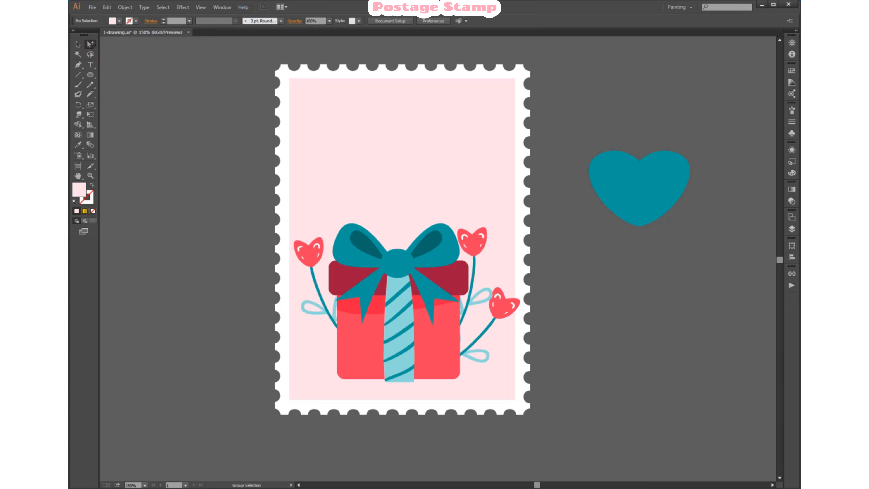
left_click(78, 45)
left_click_drag(474, 241, 491, 232)
left_click(496, 212)
- Bring the lower-right flower to the front and move it onto the lower part of the gift box
right_click(490, 314)
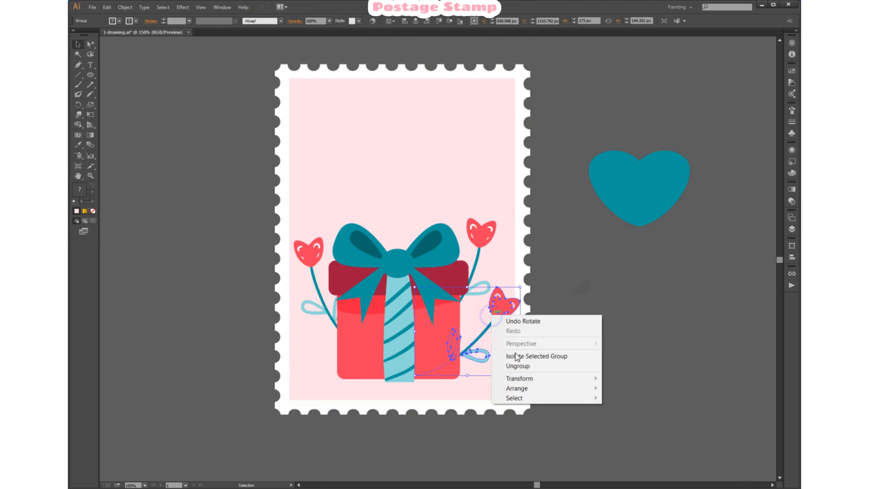
mouse_move(526, 388)
left_click(615, 388)
left_click_drag(516, 324, 469, 337)
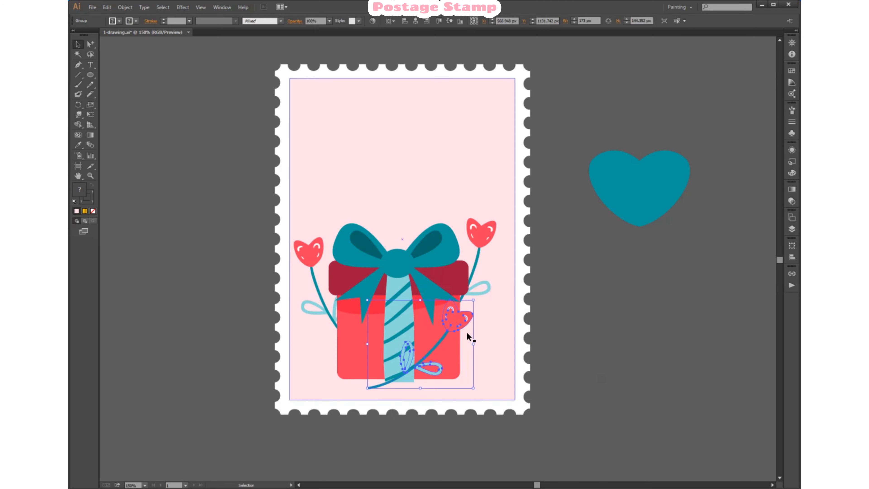
- Rotate the front flower toward horizontal and position it along the gift box's lower-right corner
left_click(476, 299)
left_click(466, 317)
left_click_drag(476, 299, 484, 331)
left_click(554, 334)
left_click_drag(423, 356, 439, 373)
left_click(616, 356)
left_click(482, 355)
left_click_drag(499, 334, 487, 315)
left_click(588, 381)
left_click_drag(469, 348, 476, 346)
left_click(548, 362)
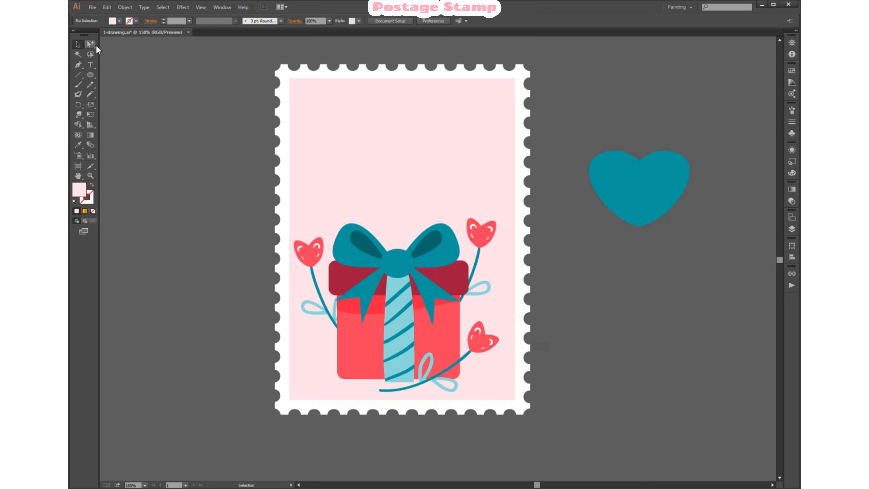
- Try a light pink fill on the front flower's heart-shaped head
left_click(90, 44)
left_click(479, 337)
left_click(792, 70)
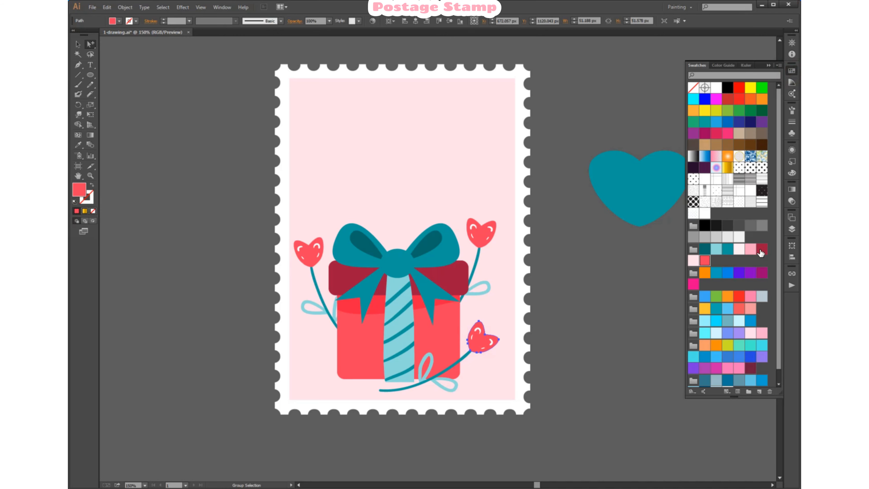
left_click(750, 249)
left_click(597, 343)
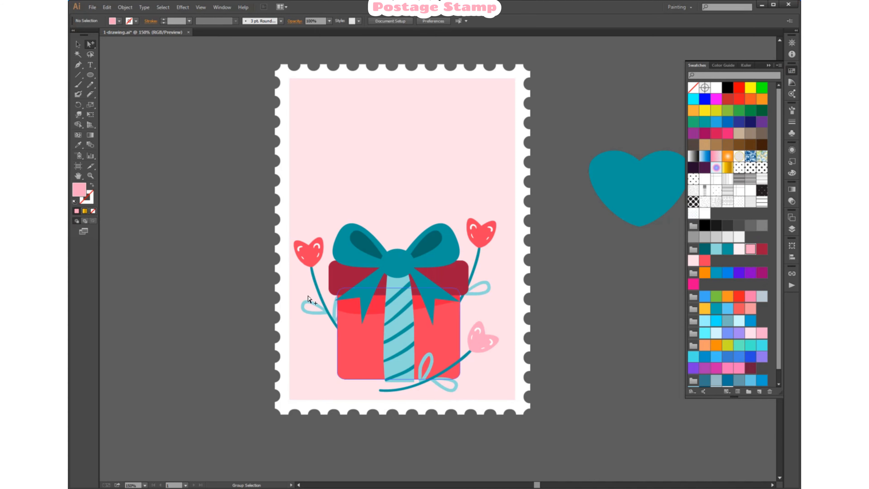
- Try dark red and other swatch fills on the left and upper-right flower heads, then restore coral
left_click(309, 255)
left_click(761, 249)
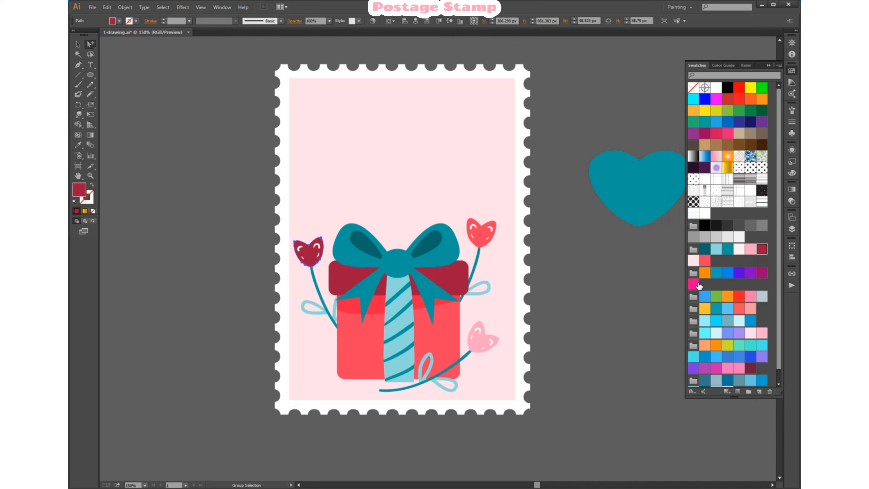
left_click(705, 261)
left_click(693, 260)
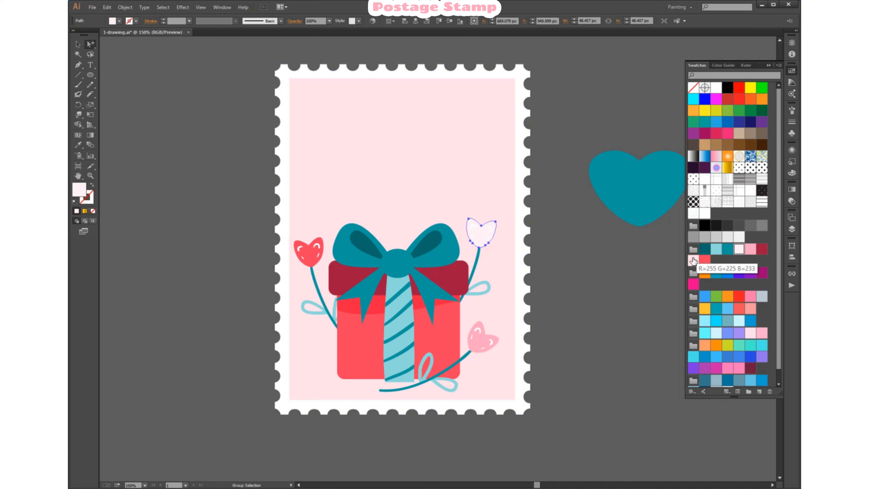
left_click(761, 252)
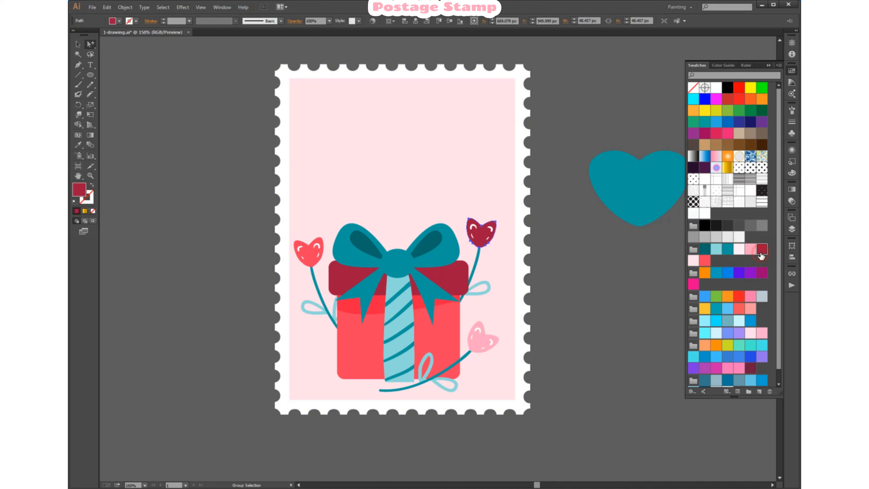
left_click(739, 309)
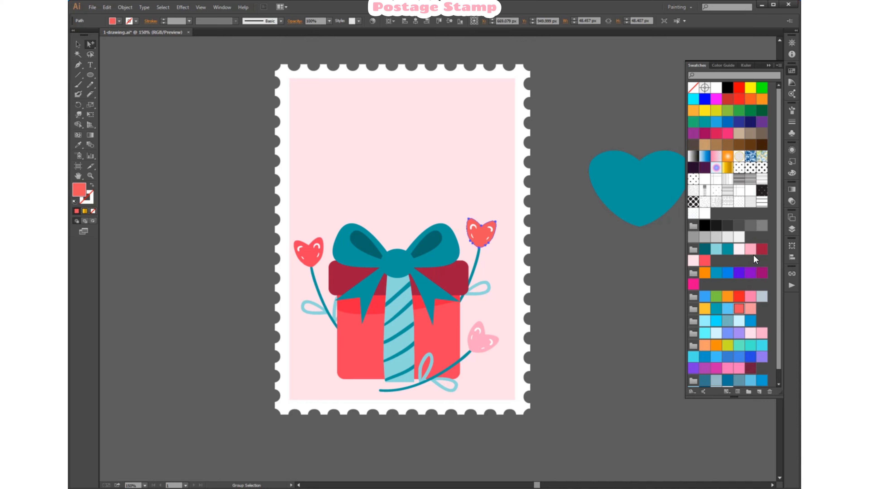
left_click(705, 261)
left_click(604, 313)
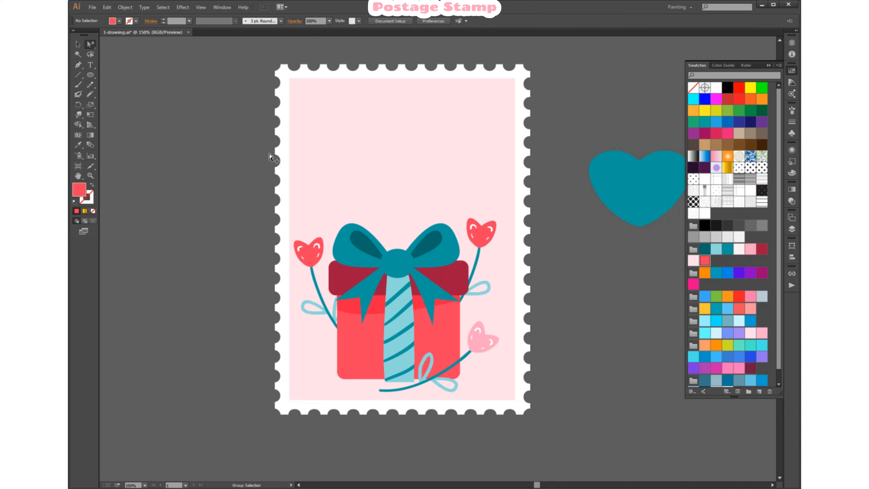
- Fill the left flower head with light pink and the front flower head with dark red
left_click(313, 261)
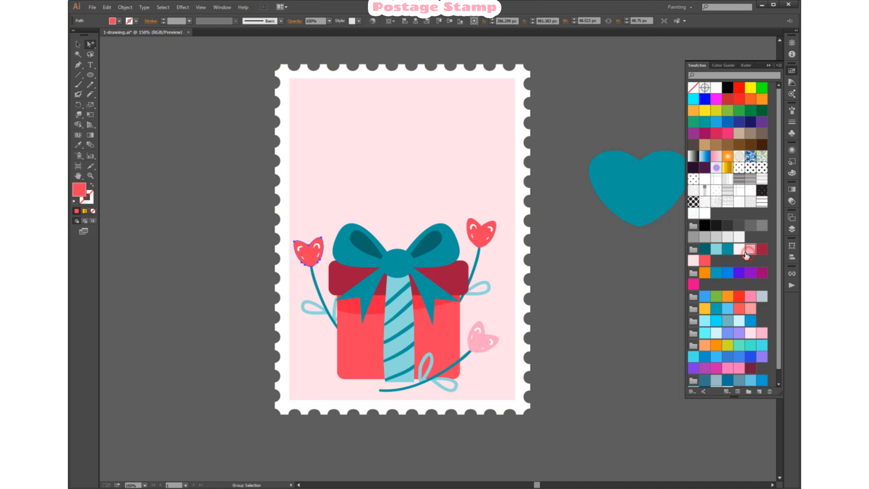
left_click(750, 249)
left_click(481, 339)
left_click(761, 249)
left_click(610, 340)
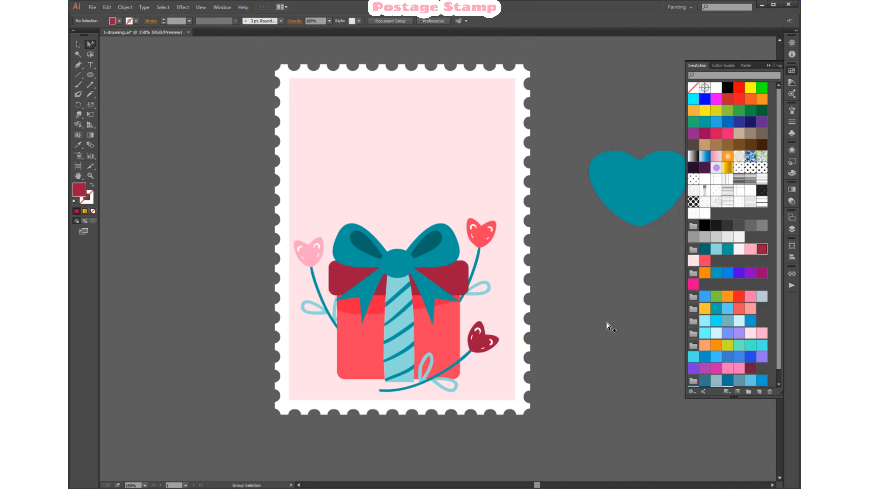
- Duplicate the large teal heart and arrange the copy below the original, beside the stamp
left_click_drag(654, 198, 400, 164)
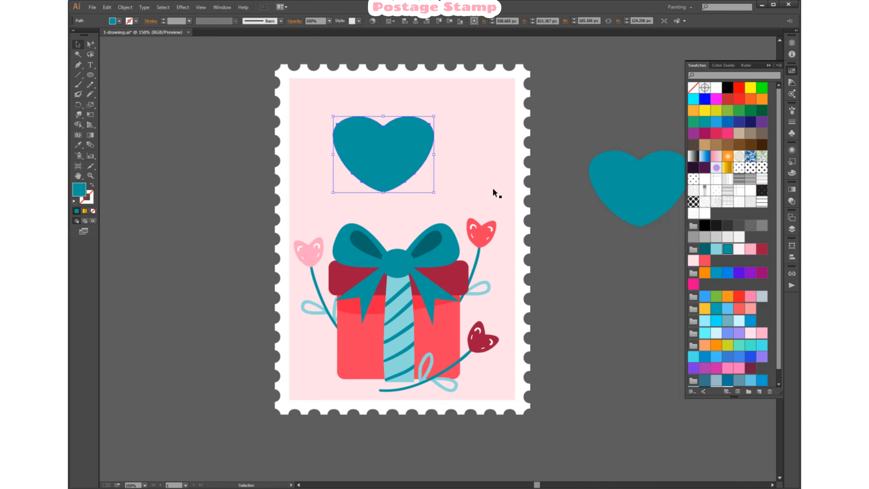
left_click_drag(633, 188, 638, 188)
left_click(792, 71)
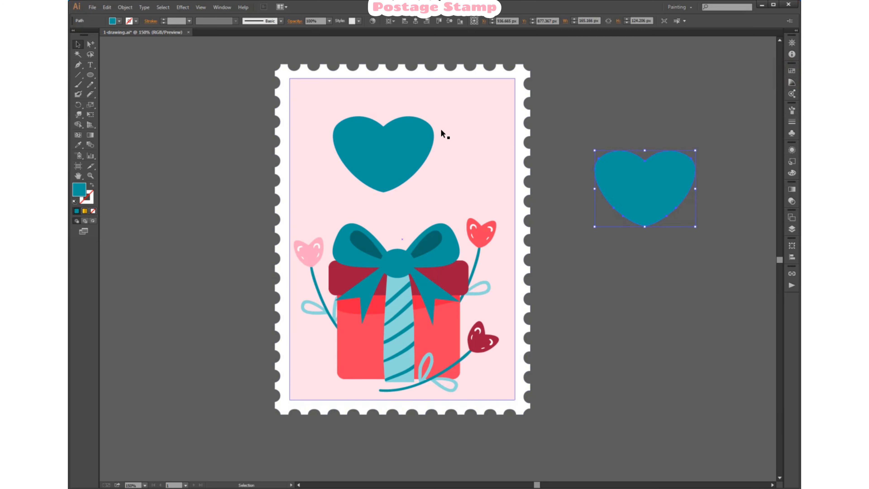
left_click_drag(434, 132, 697, 290)
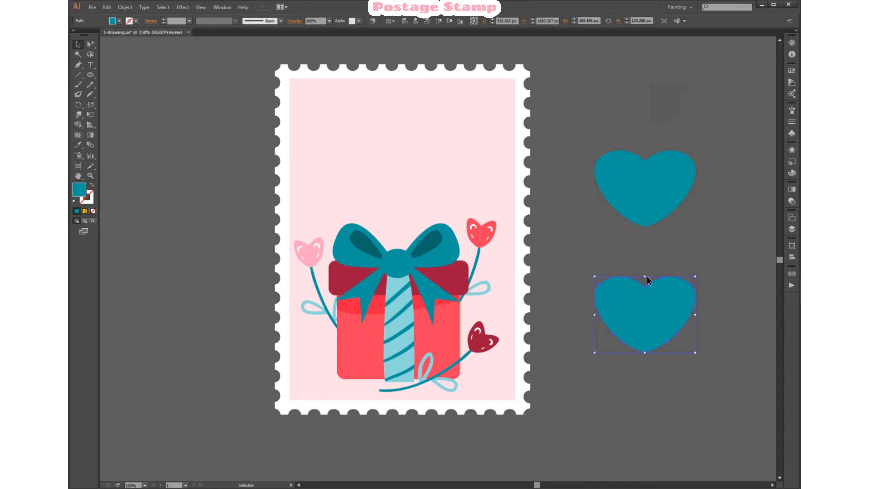
left_click_drag(647, 324, 660, 154)
left_click(660, 249)
left_click_drag(661, 304, 617, 239)
- Recolor the lower heart with the coral sampled from the upper-right flower head and stretch the heart taller
key("i")
left_click(481, 236)
left_click(78, 45)
left_click_drag(627, 287, 627, 300)
left_click(720, 301)
left_click_drag(637, 264, 637, 260)
left_click(684, 303)
- Draw a small coral triangle as the balloon knot at the heart's bottom tip and bring the heart to the front
left_click(80, 63)
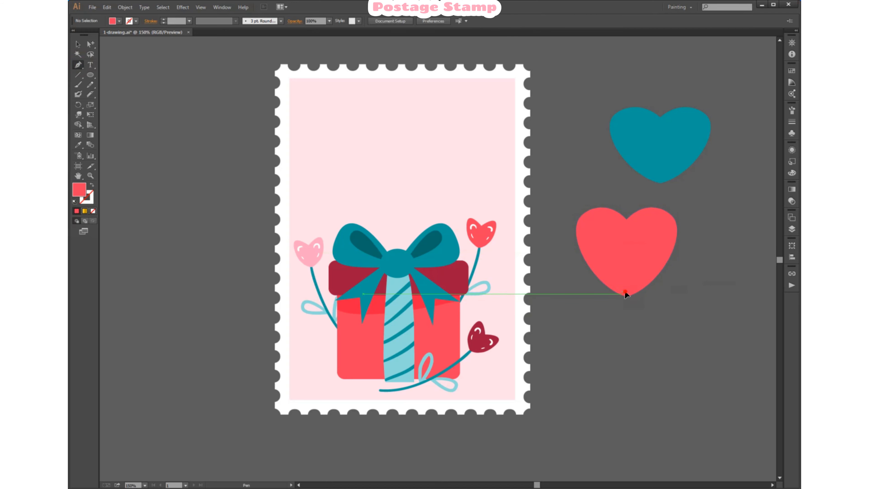
left_click(627, 292)
left_click(635, 304)
left_click(619, 305)
left_click(626, 292)
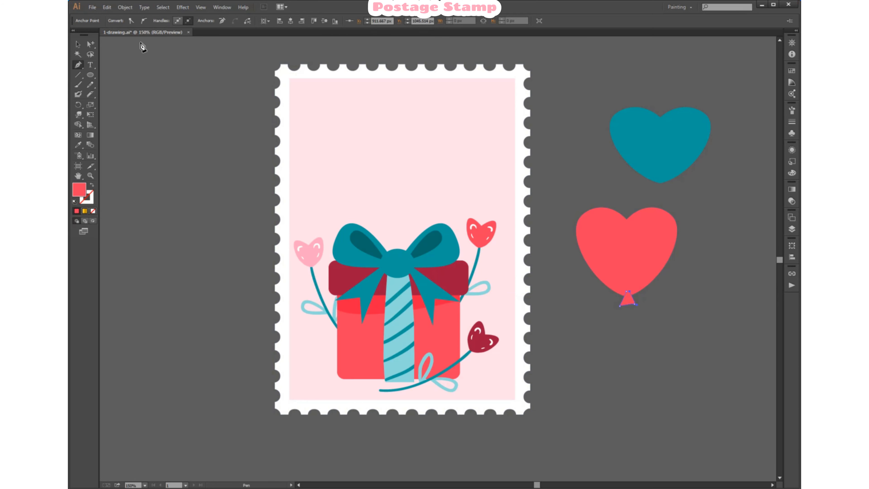
left_click(77, 44)
right_click(638, 261)
left_click(758, 386)
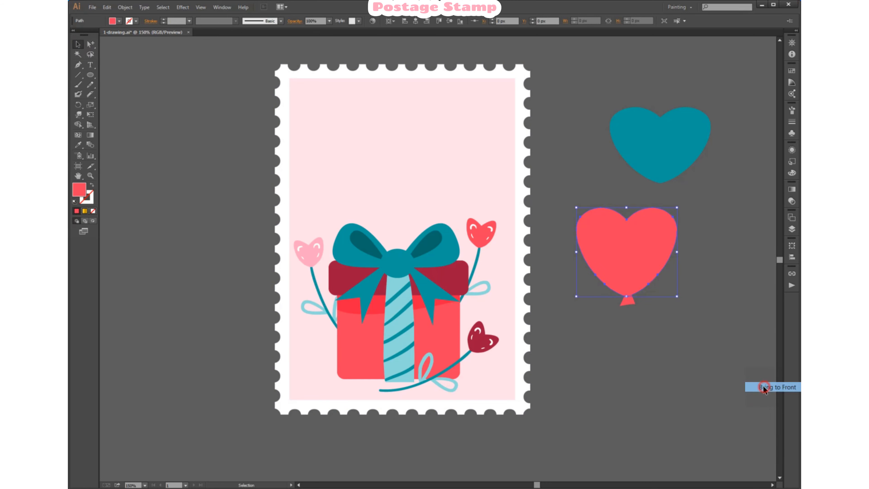
left_click(717, 343)
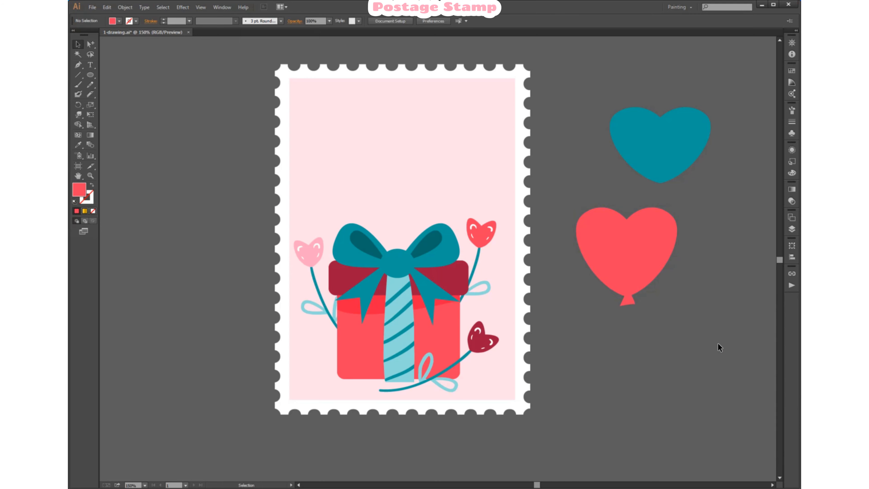
- Try to draw a curved shape across the coral heart balloon with the Pen tool and delete it
left_click(791, 93)
left_click(691, 262)
key("p")
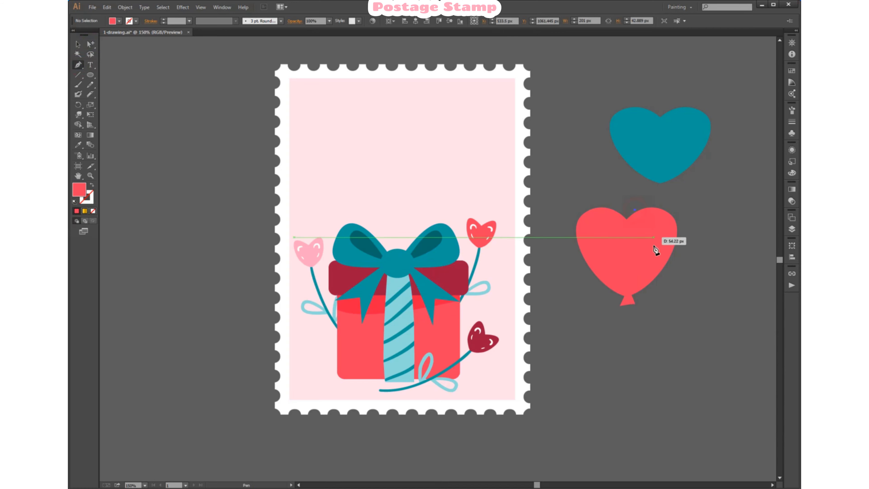
left_click_drag(637, 294, 592, 361)
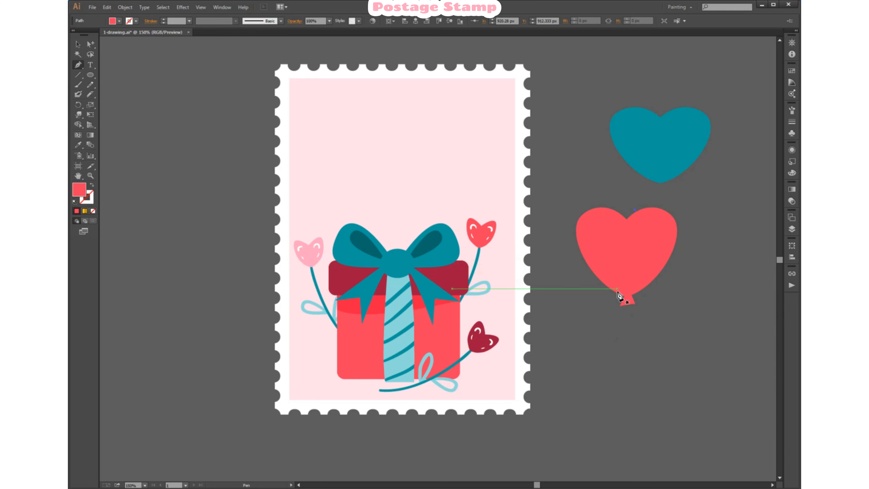
left_click_drag(617, 293, 578, 321)
left_click_drag(638, 211, 615, 191)
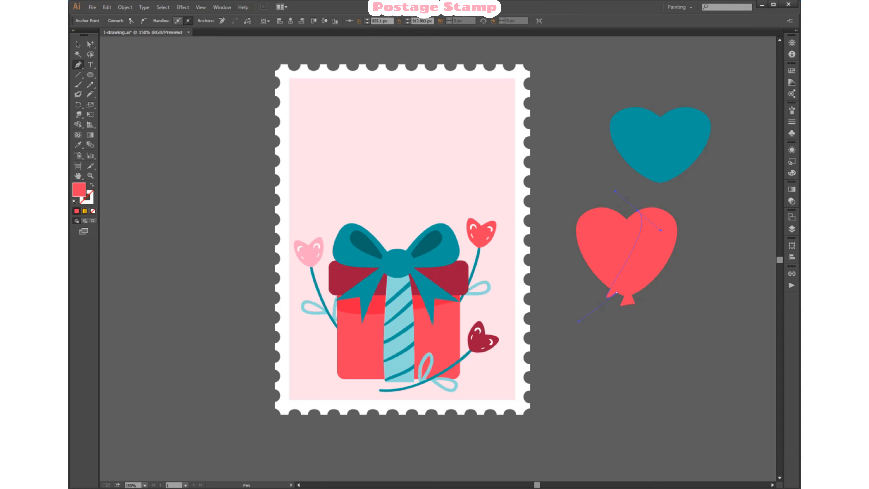
left_click(75, 45)
left_click(704, 247)
left_click_drag(673, 322, 583, 181)
left_click(659, 262, "shift")
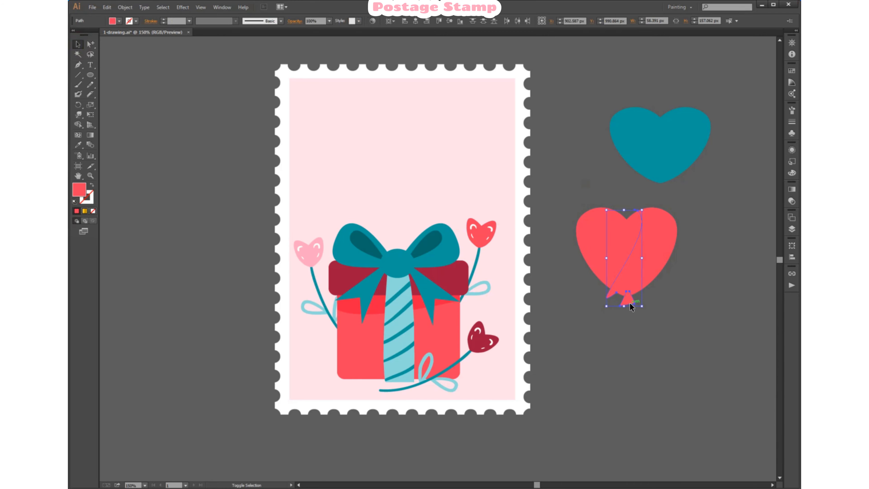
left_click(715, 301)
left_click(651, 125)
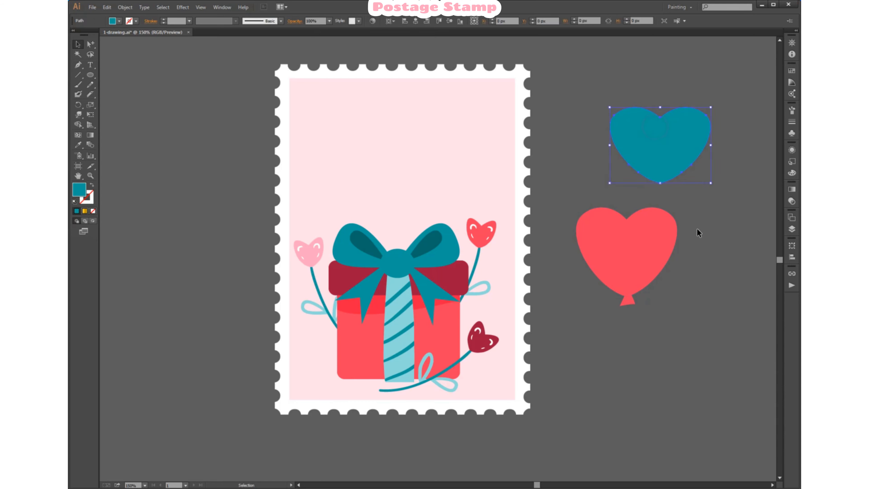
left_click(697, 228)
- Duplicate the coral heart slightly up and to the left, and separate the crescent along its right edge with Shape Builder
left_click_drag(647, 238, 639, 236)
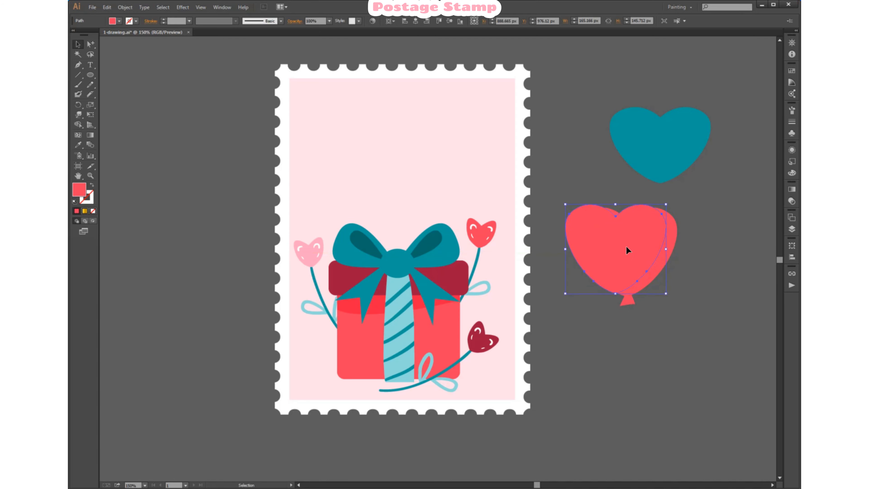
left_click(652, 243, "shift")
left_click(78, 124)
left_click(670, 240)
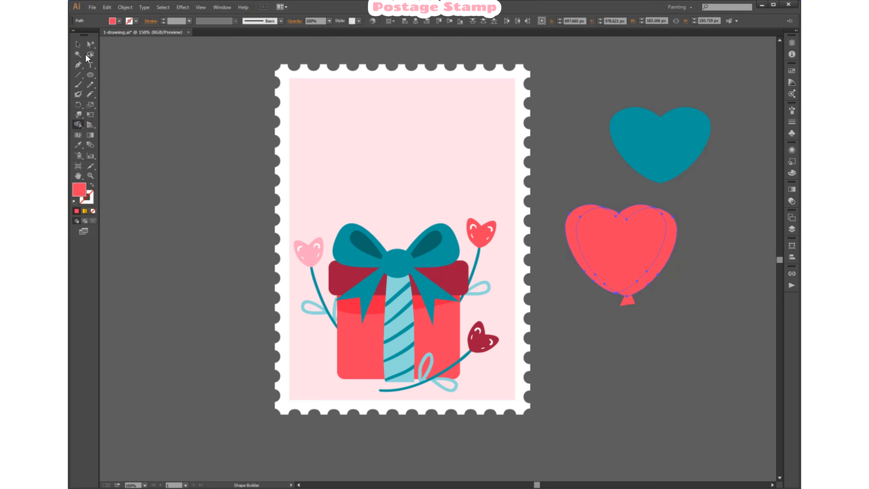
- Delete the surplus sliver outside the coral heart's right edge and move the knot under the heart's tip
key("v")
left_click(665, 356)
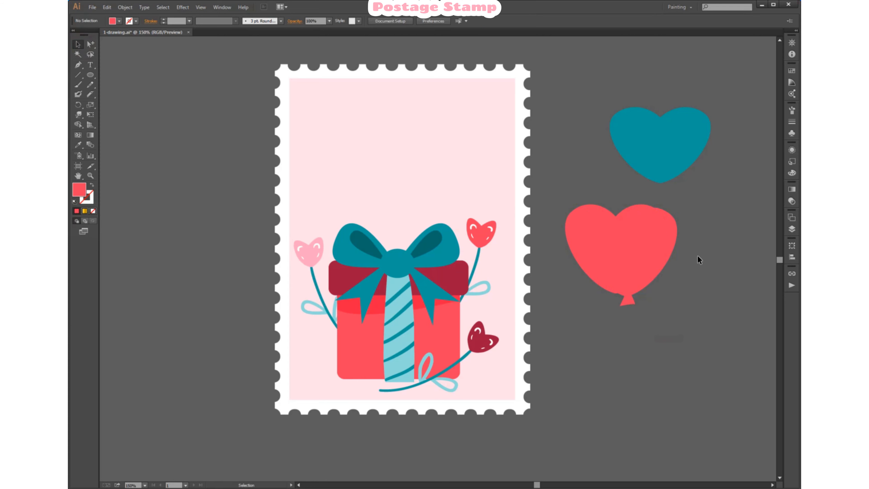
left_click(666, 246)
left_click_drag(648, 272, 650, 269)
key("Delete")
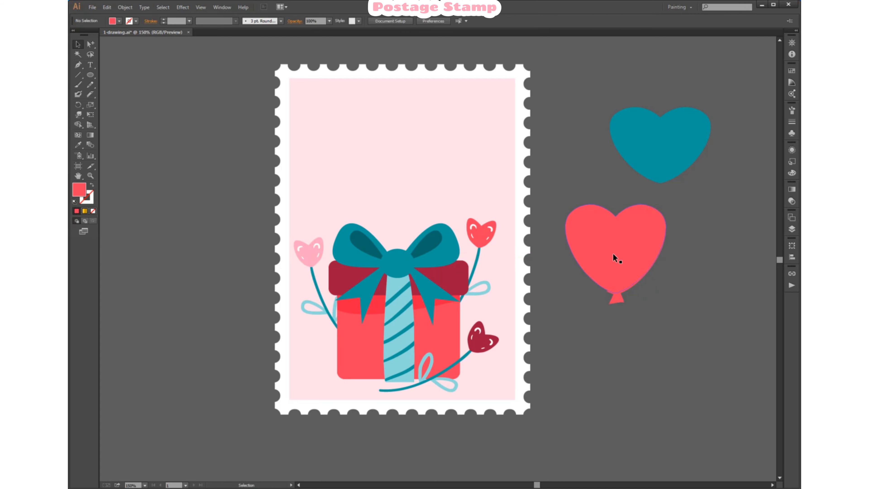
- Bring the separated crescent to the front and align it with the coral heart's right edge
left_click(630, 288)
right_click(644, 251)
mouse_move(736, 376)
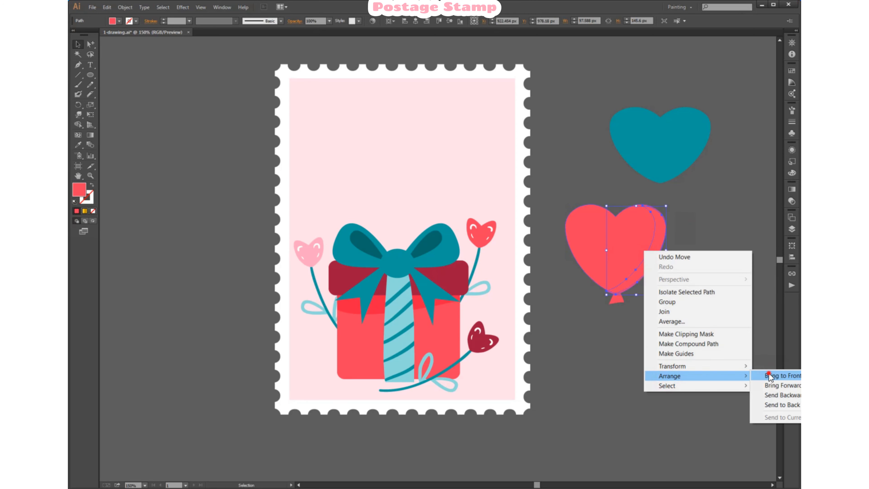
left_click(766, 376)
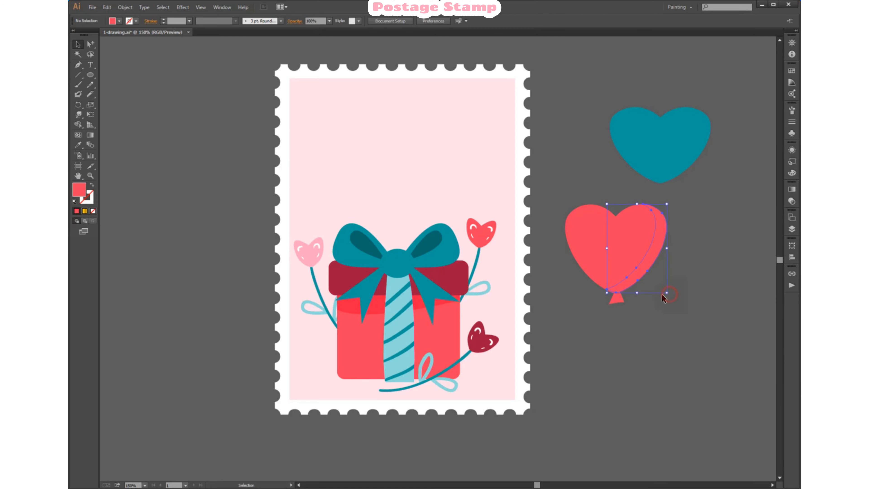
left_click_drag(626, 282, 624, 282)
- Fill the crescent with the dark crimson swatch and set its opacity to 40% as the balloon's shading
left_click(793, 69)
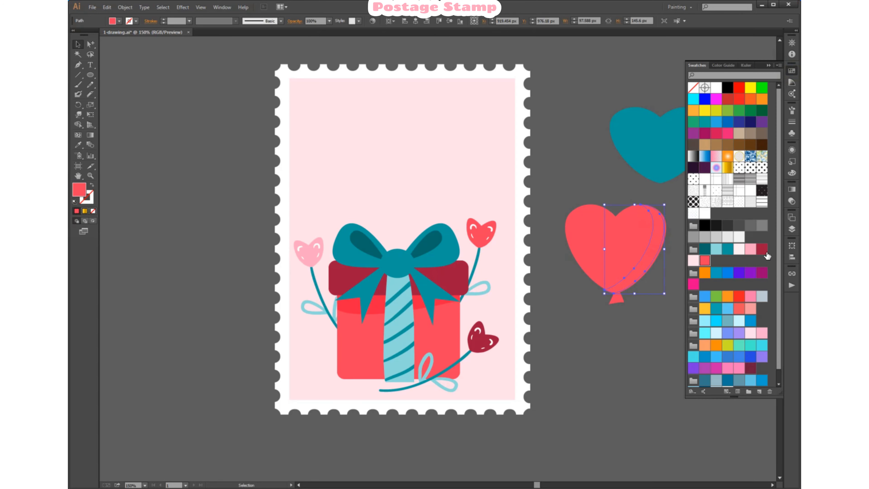
left_click(762, 249)
left_click(329, 21)
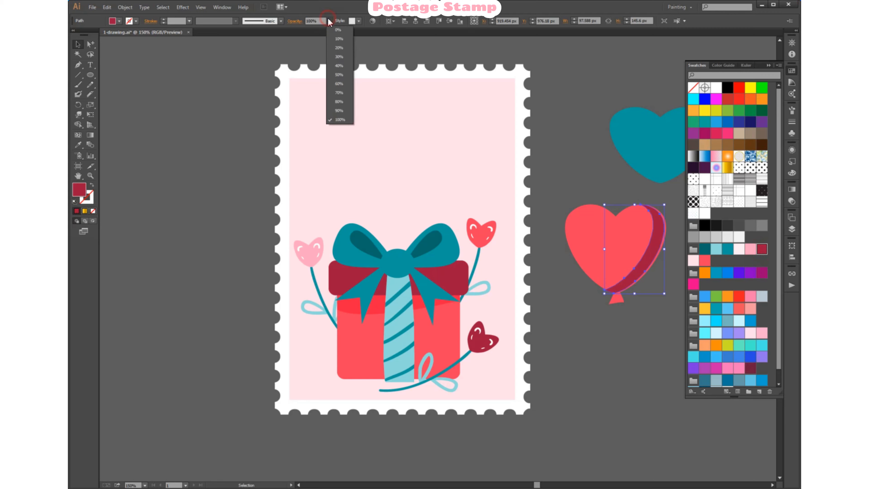
left_click(340, 48)
left_click(564, 66)
left_click(792, 70)
left_click(658, 229)
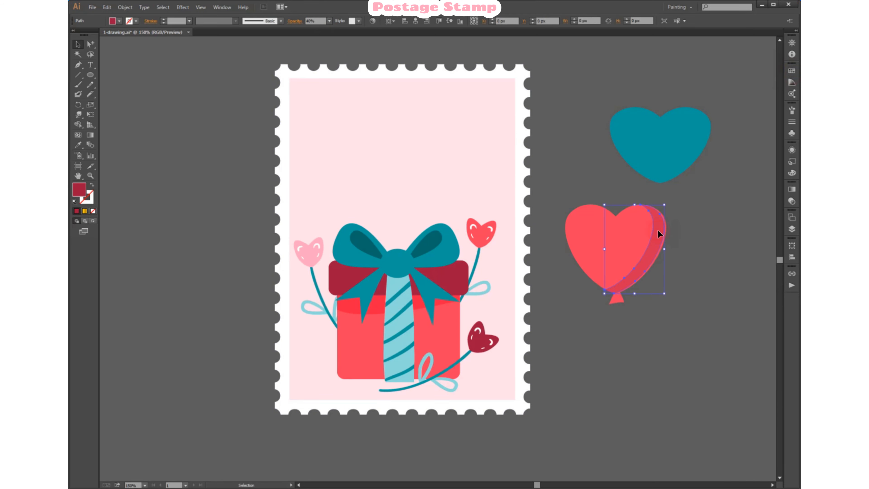
- Select the coral knot at the heart balloon's tip and open its context options
right_click(616, 299)
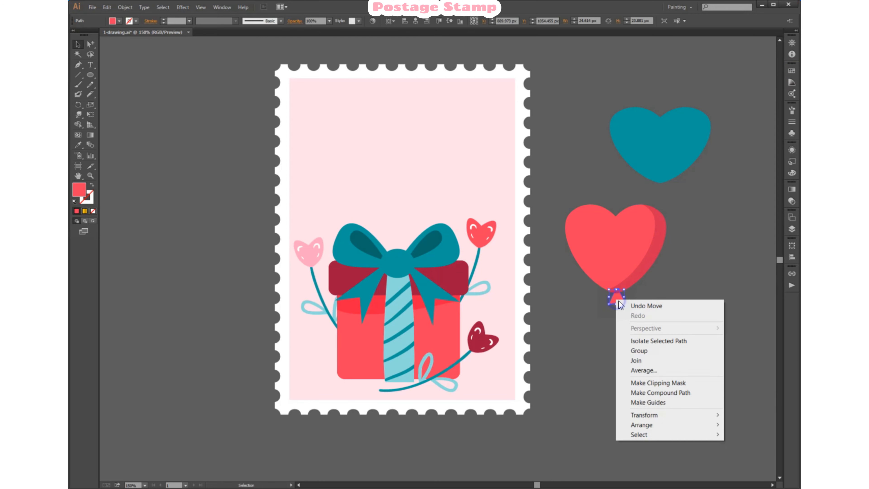